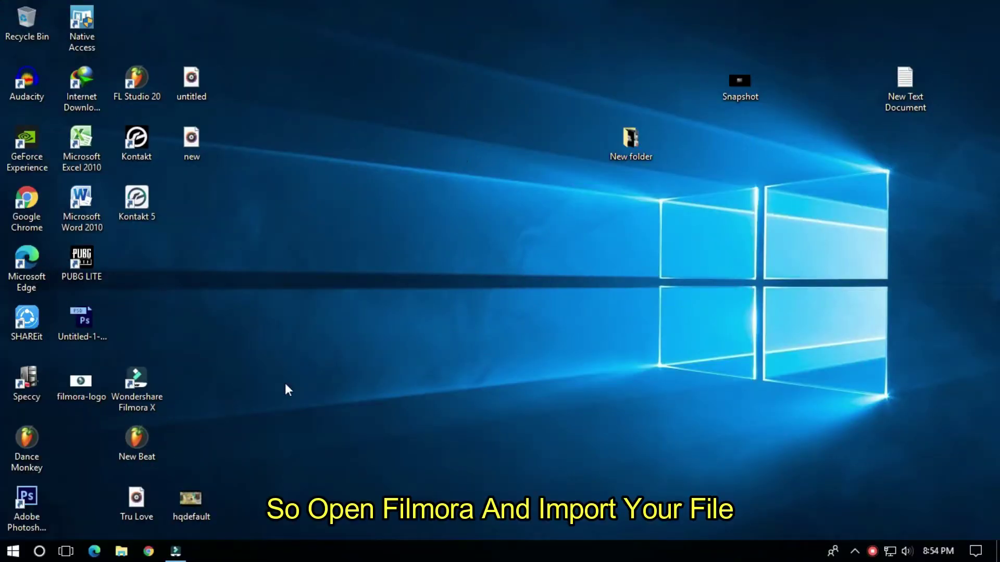
- Put the old man clip on video track 1, keeping the project at 1920 x 1080 25fps
{"action": "left_click", "coordinate": [176, 551]}
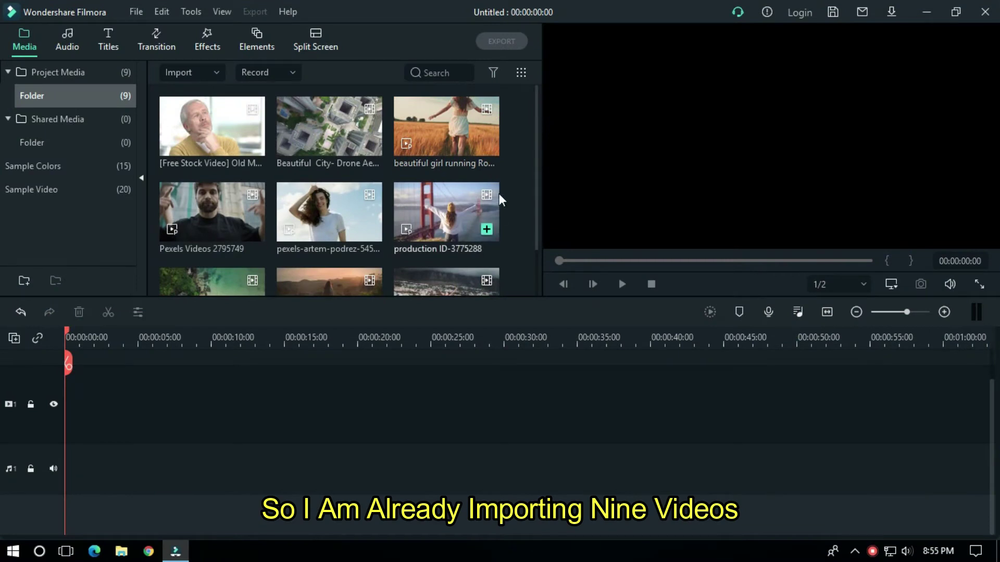
{"action": "left_click", "coordinate": [520, 174]}
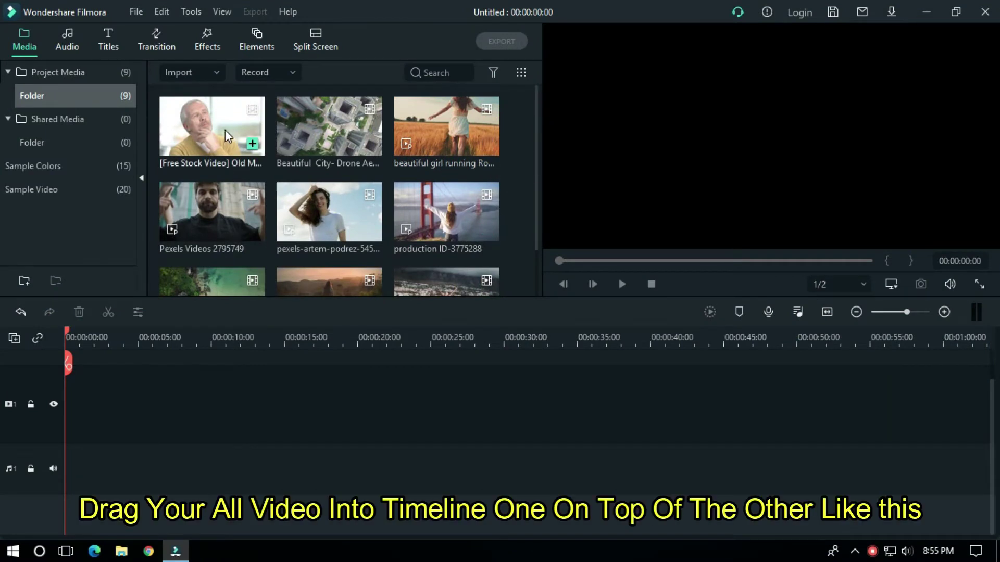
{"action": "left_click_drag", "start_coordinate": [225, 130], "coordinate": [65, 404]}
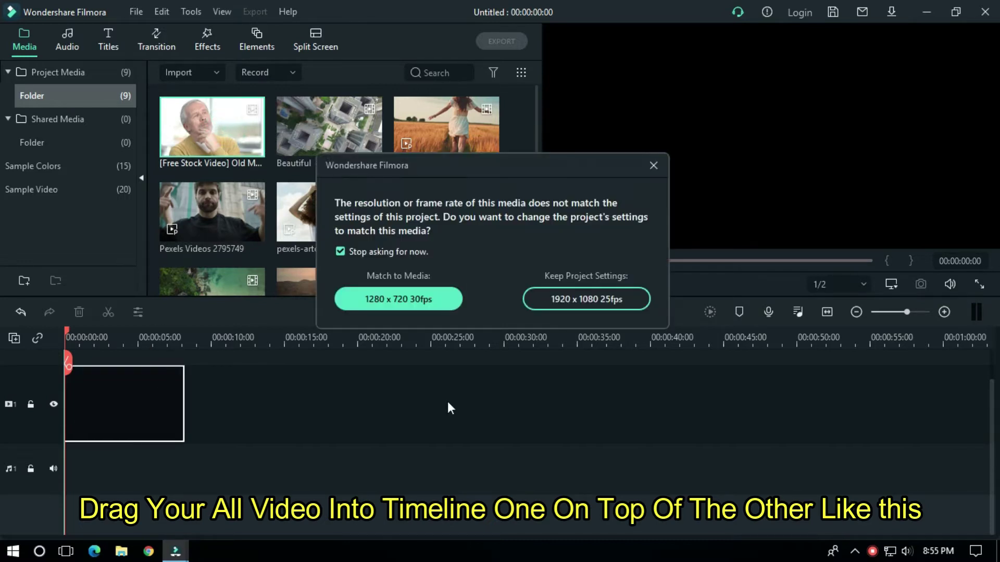
{"action": "left_click", "coordinate": [579, 301]}
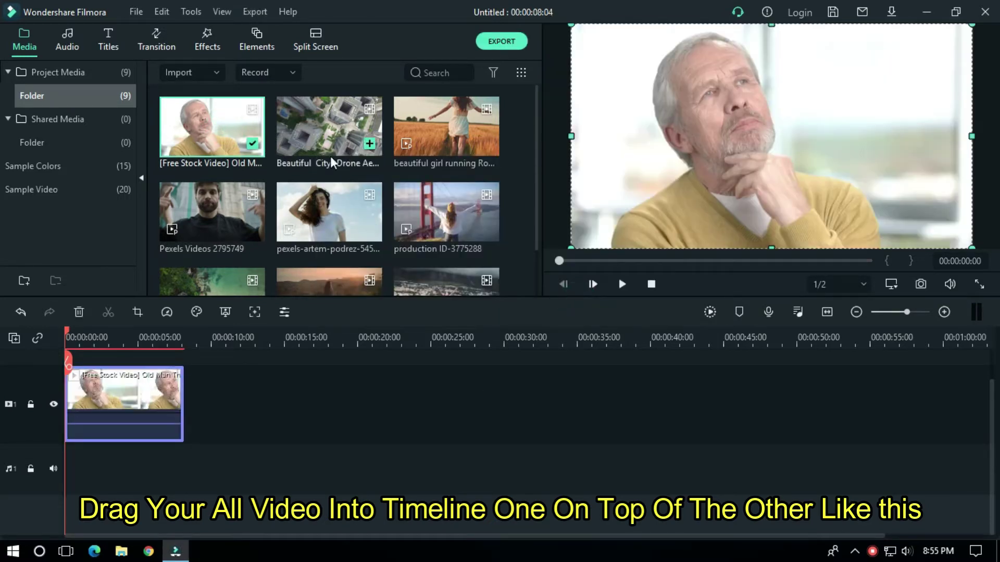
- Stack the remaining eight clips, from drone city to 111, on tracks 2 through 9
{"action": "left_click_drag", "start_coordinate": [319, 131], "coordinate": [76, 369]}
{"action": "left_click_drag", "start_coordinate": [427, 122], "coordinate": [68, 393]}
{"action": "left_click_drag", "start_coordinate": [212, 212], "coordinate": [159, 384]}
{"action": "left_click_drag", "start_coordinate": [329, 212], "coordinate": [65, 367]}
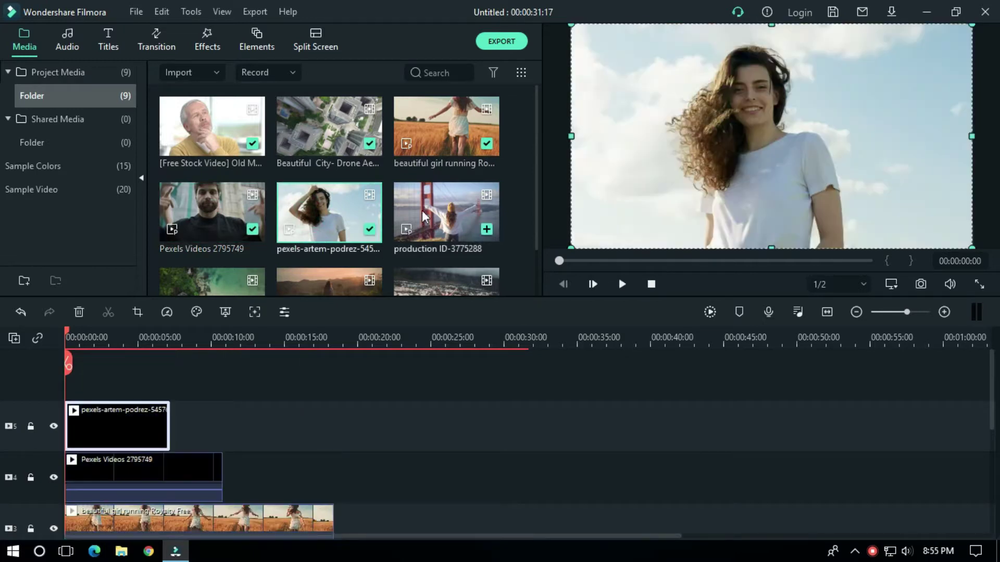
{"action": "left_click_drag", "start_coordinate": [446, 212], "coordinate": [67, 375]}
{"action": "left_click_drag", "start_coordinate": [212, 281], "coordinate": [69, 384]}
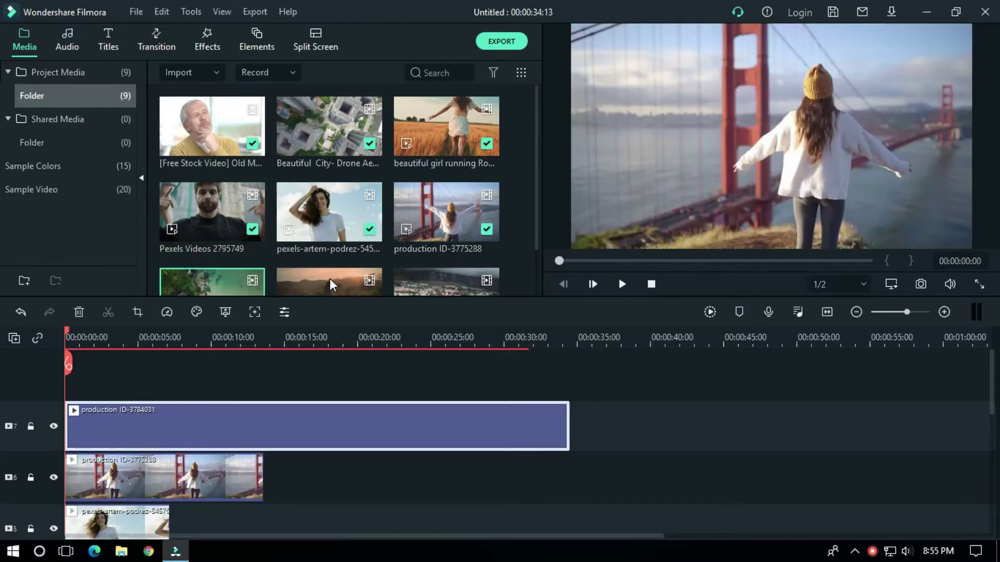
{"action": "left_click_drag", "start_coordinate": [333, 283], "coordinate": [73, 384]}
{"action": "left_click_drag", "start_coordinate": [446, 282], "coordinate": [102, 384]}
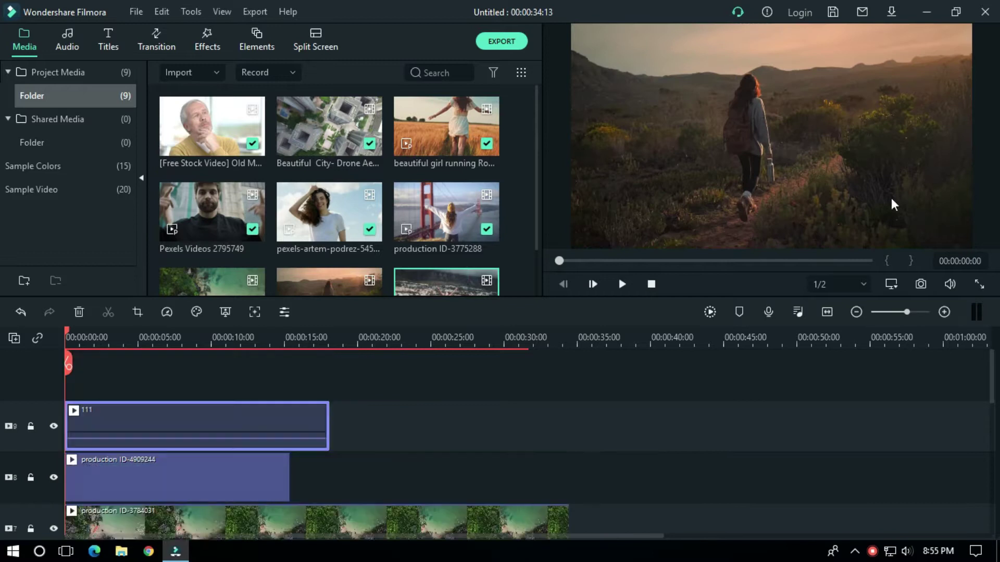
- Position the playhead at 00:00:07:05, the end of the shortest clip
{"action": "scroll", "coordinate": [810, 385], "scroll_direction": "down", "scroll_amount": 5}
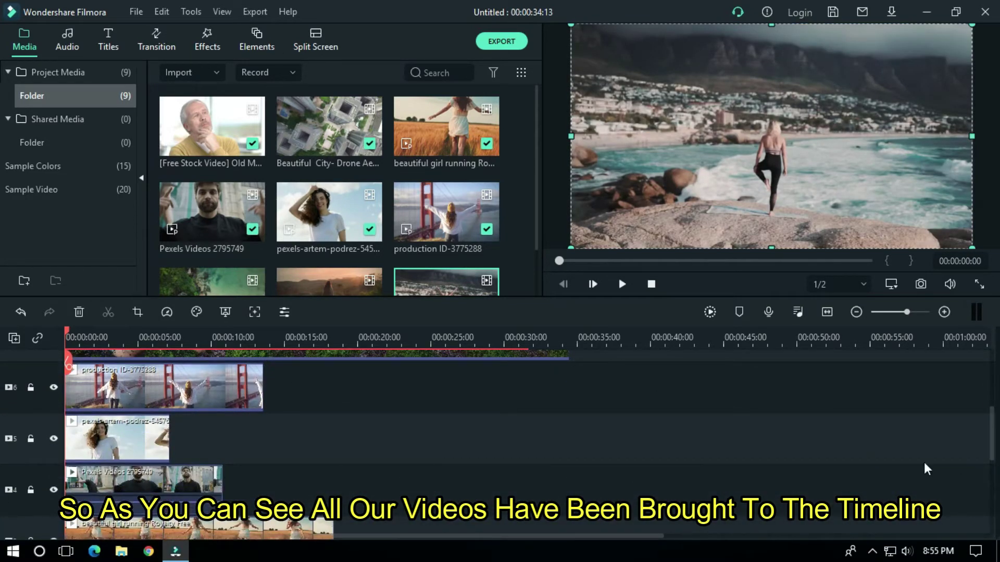
{"action": "left_click_drag", "start_coordinate": [994, 433], "coordinate": [994, 455]}
{"action": "scroll", "coordinate": [345, 368], "scroll_direction": "up", "scroll_amount": 4}
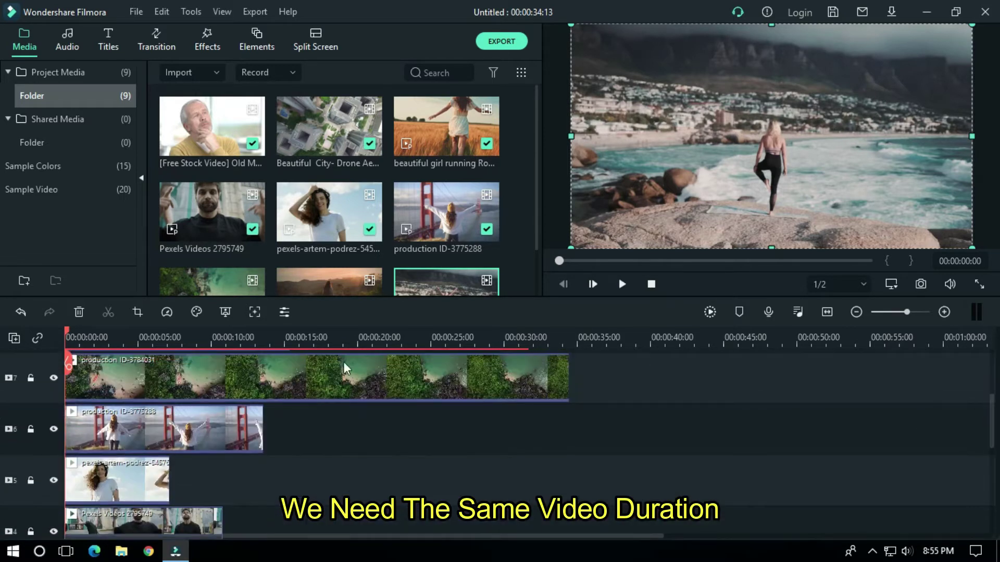
{"action": "left_click", "coordinate": [158, 337]}
{"action": "scroll", "coordinate": [288, 424], "scroll_direction": "up", "scroll_amount": 2}
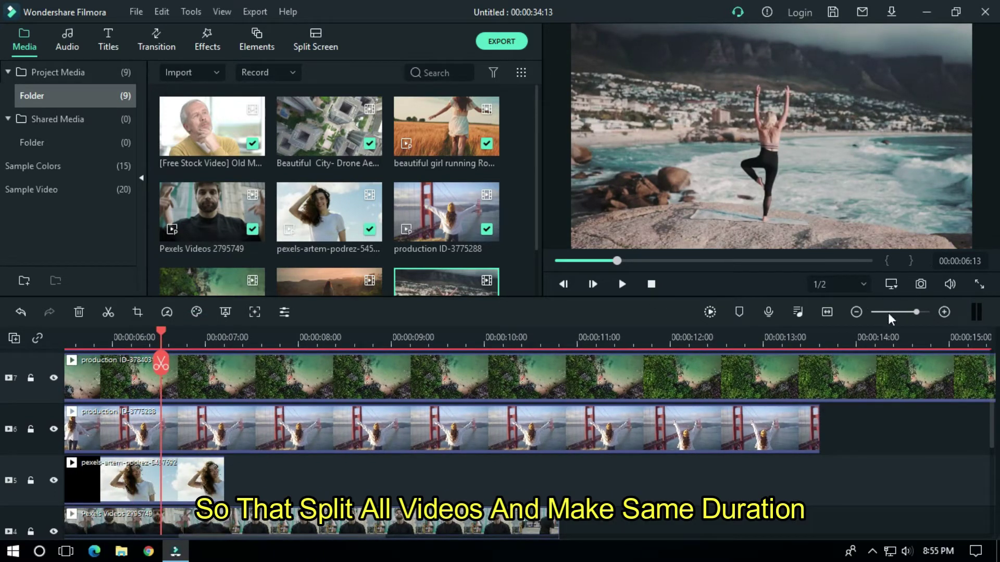
{"action": "left_click", "coordinate": [212, 476]}
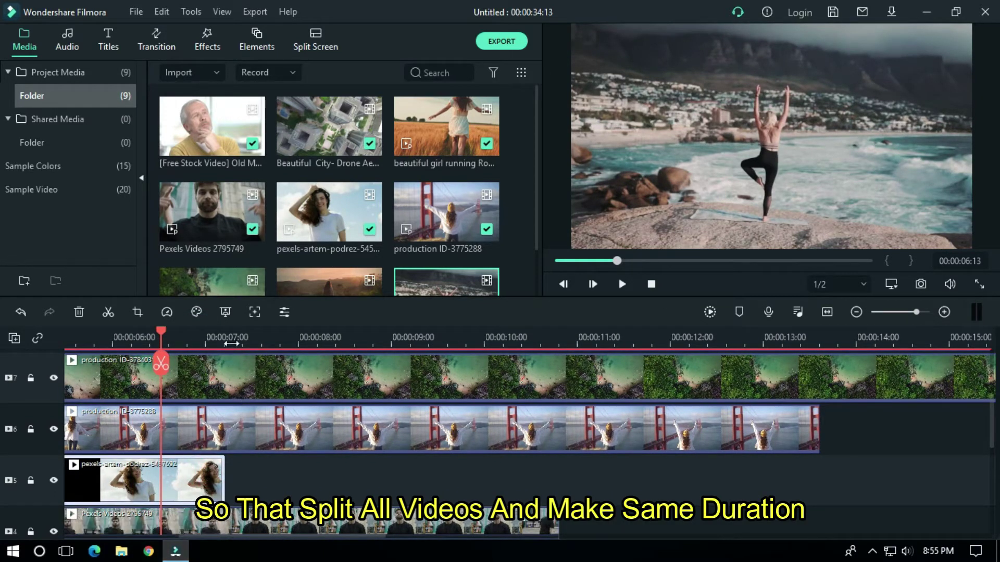
{"action": "left_click", "coordinate": [225, 344]}
{"action": "scroll", "coordinate": [290, 359], "scroll_direction": "up", "scroll_amount": 1}
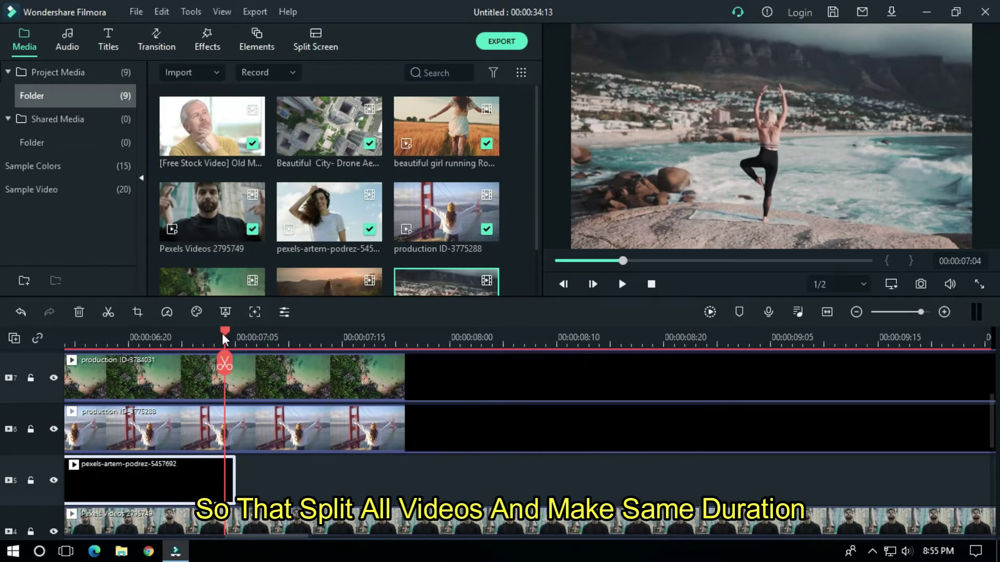
{"action": "left_click", "coordinate": [240, 341]}
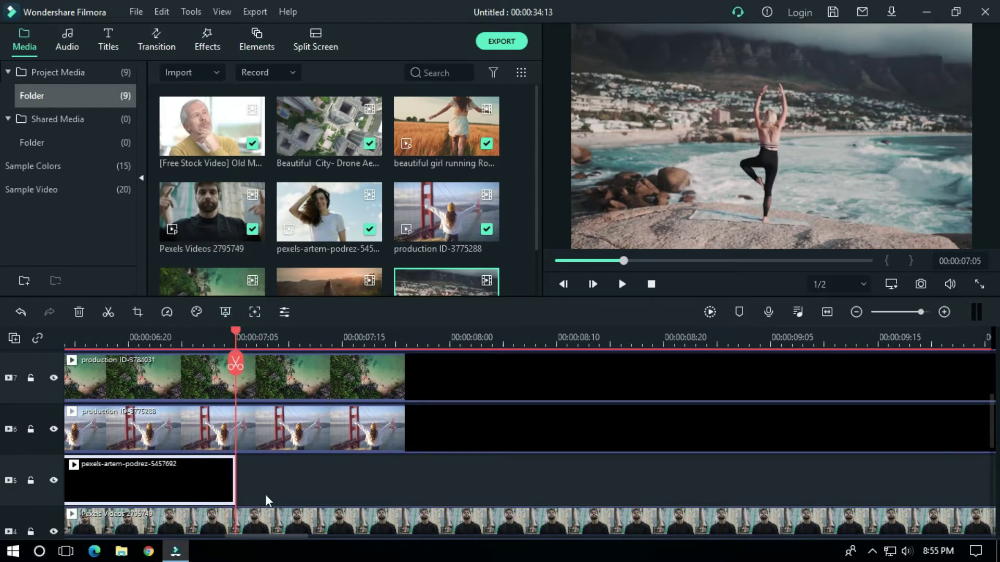
- Split all clips at the playhead, delete the pieces after it, and fit the timeline to view
{"action": "left_click", "coordinate": [489, 484]}
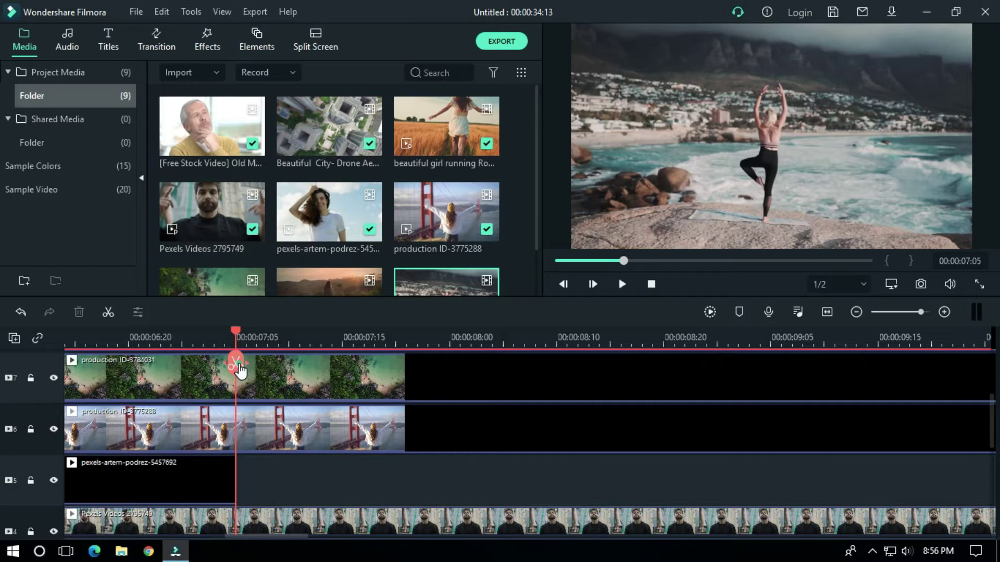
{"action": "left_click", "coordinate": [236, 363]}
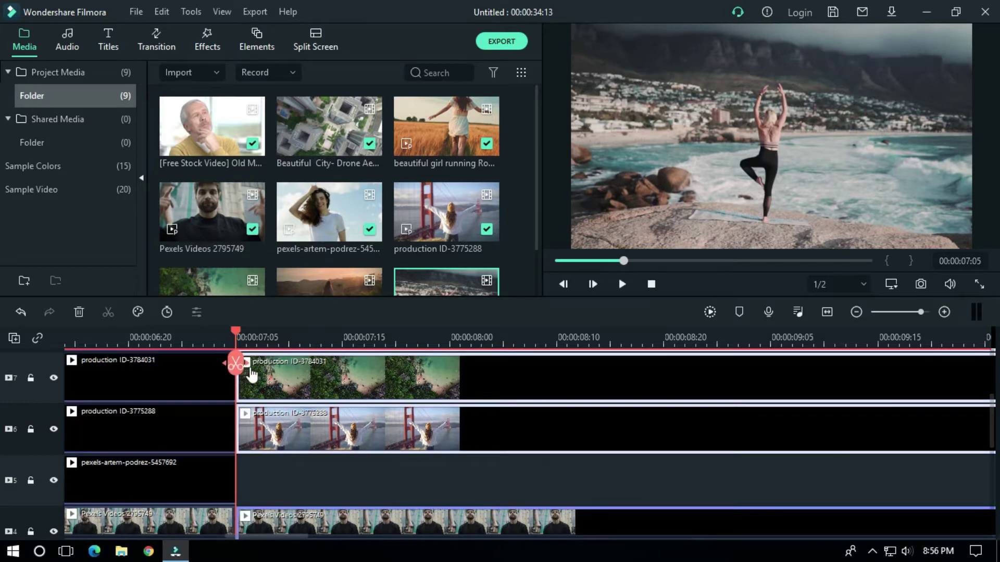
{"action": "key", "text": "Delete"}
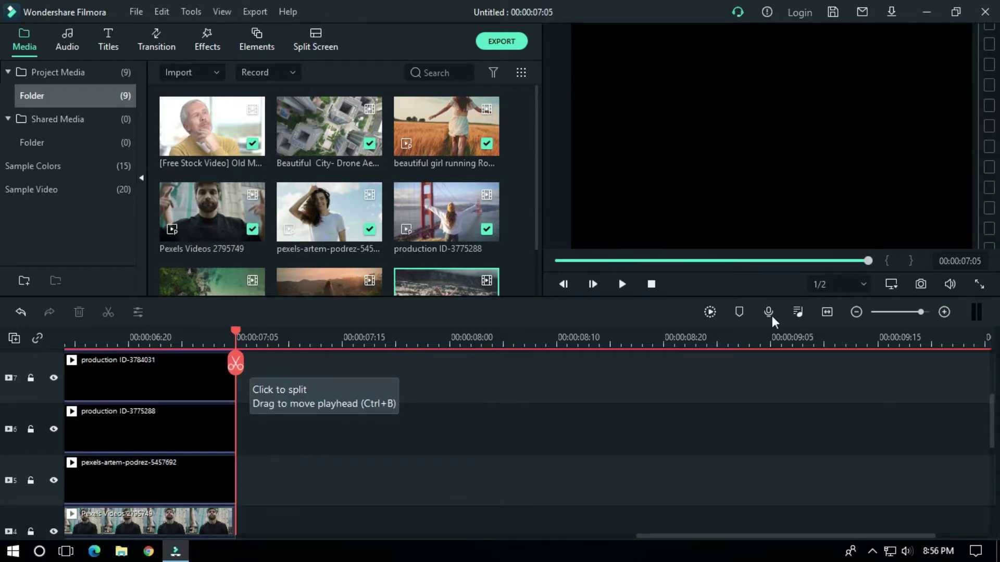
{"action": "left_click", "coordinate": [827, 312]}
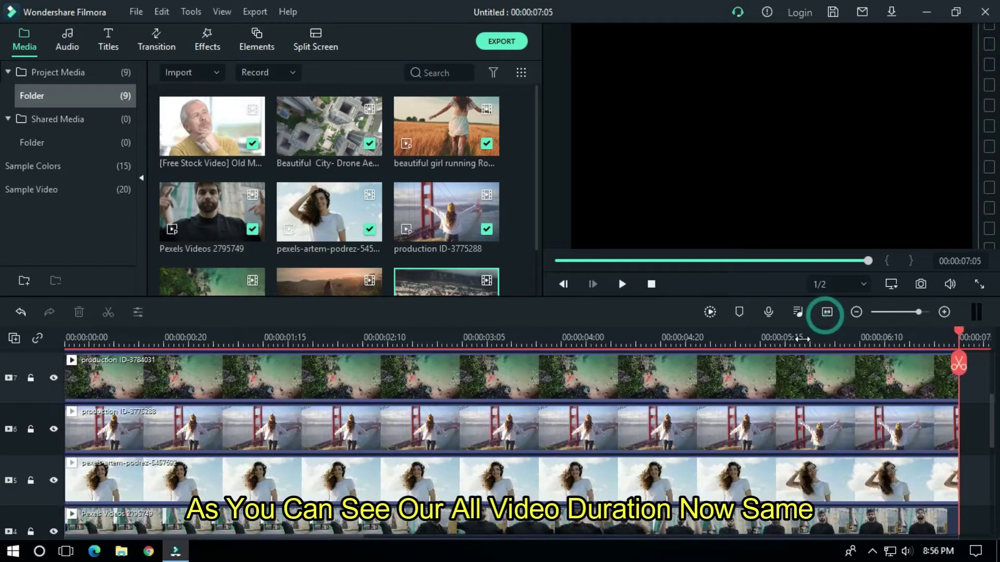
{"action": "scroll", "coordinate": [772, 333], "scroll_direction": "down", "scroll_amount": 3}
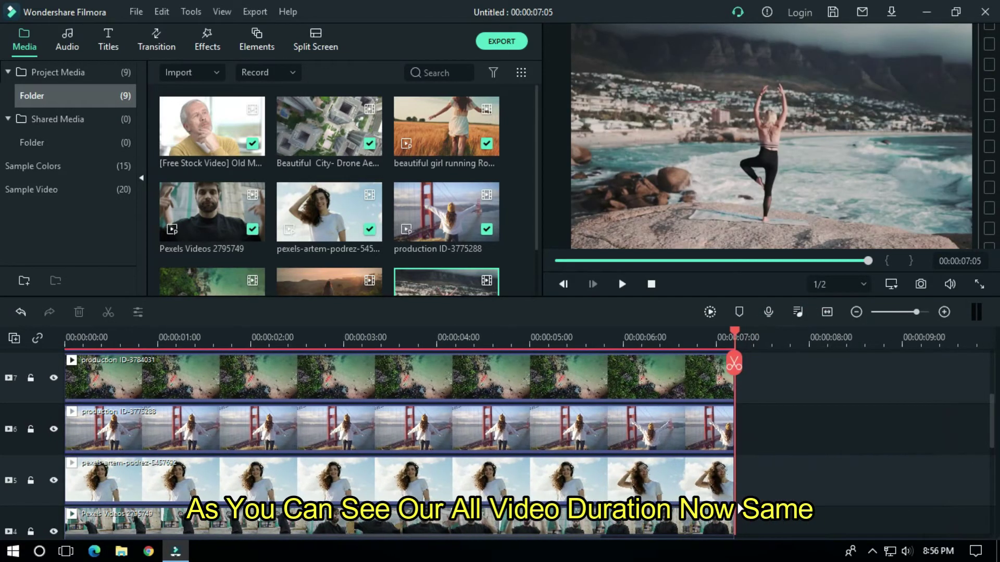
- Bring track 1 into view and select the old man clip
{"action": "left_click_drag", "start_coordinate": [992, 424], "coordinate": [995, 445]}
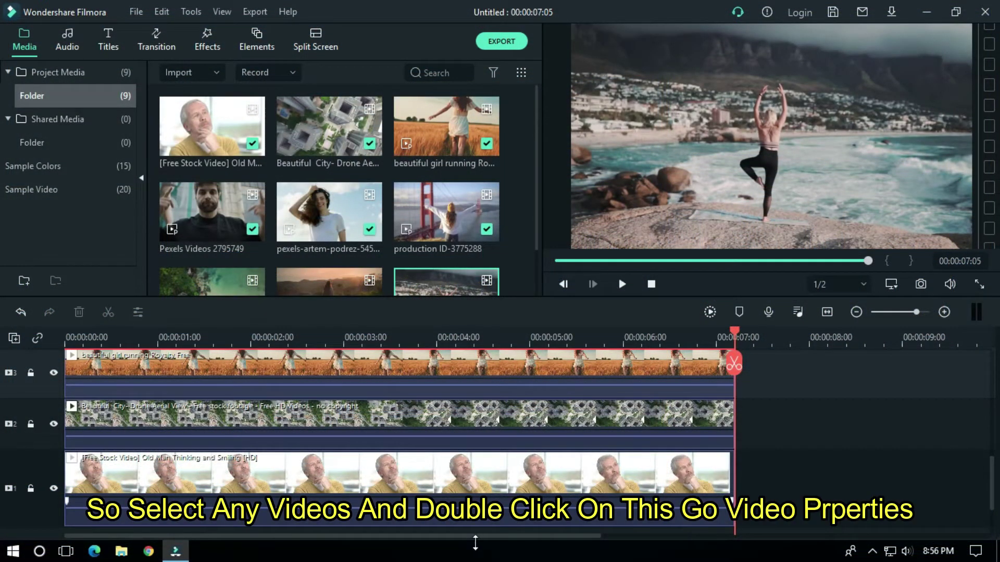
{"action": "left_click", "coordinate": [352, 478]}
- Set the old man clip's Transform scale to 33.3% in its video properties
{"action": "double_click", "coordinate": [351, 472]}
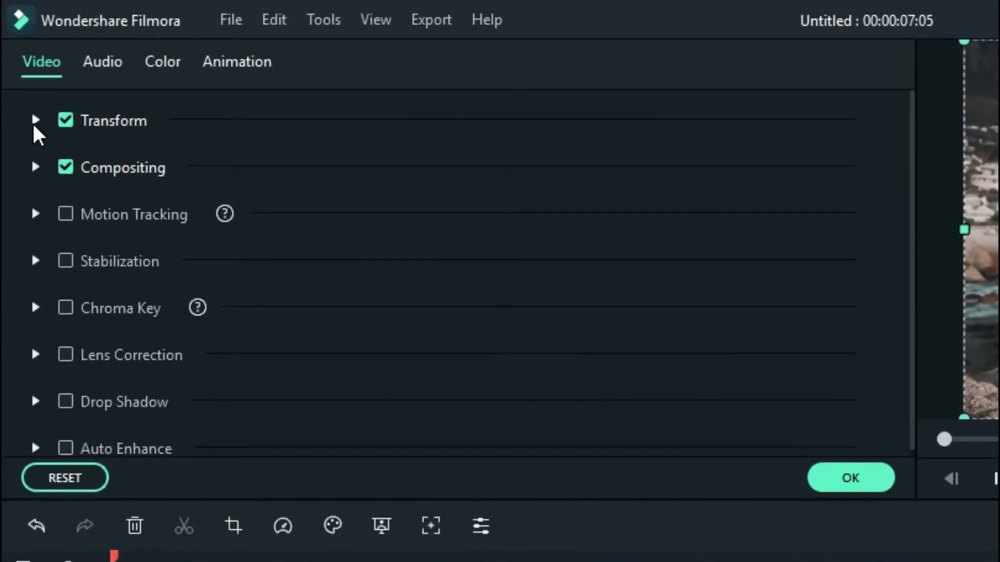
{"action": "left_click", "coordinate": [36, 121]}
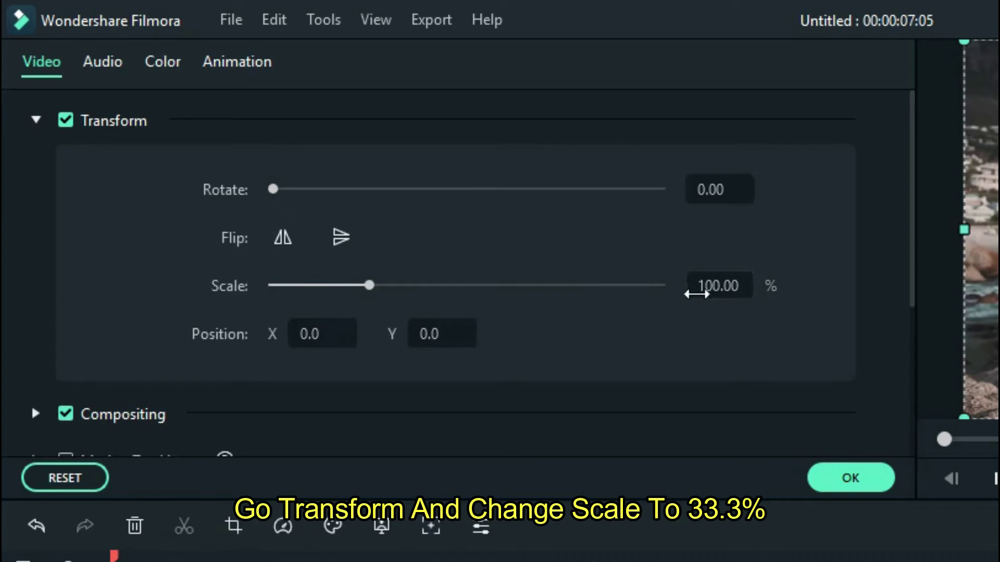
{"action": "left_click", "coordinate": [706, 286]}
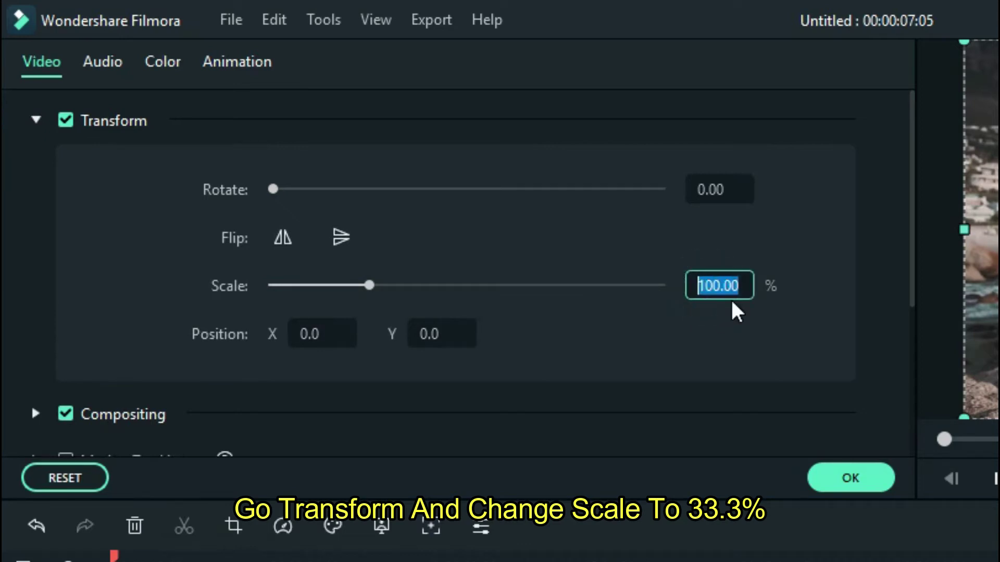
{"action": "type", "text": "33."}
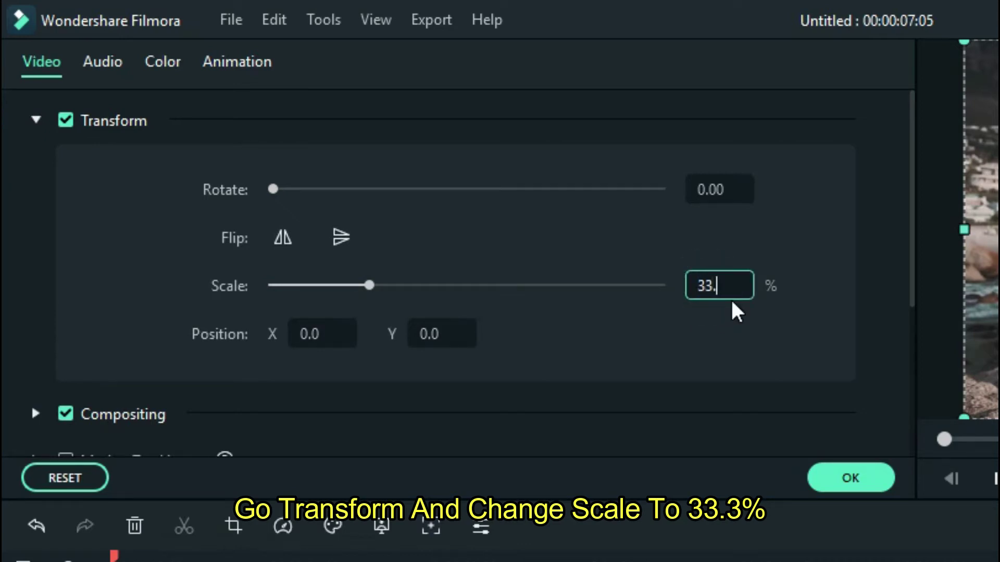
{"action": "type", "text": "3"}
{"action": "key", "text": "Return"}
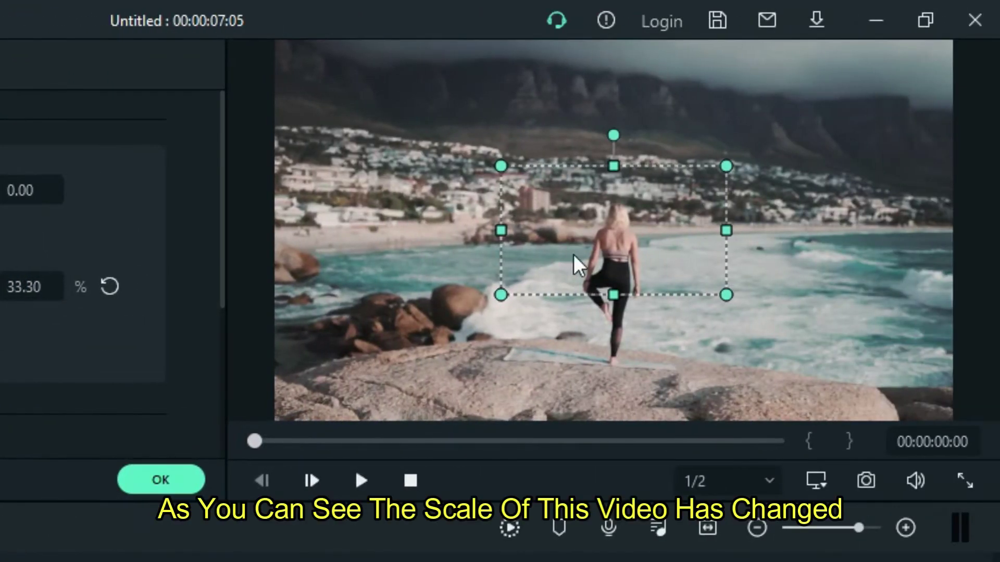
- Find the Border effect by searching 'border' and apply it to the old man clip on track 1
{"action": "left_click", "coordinate": [190, 479]}
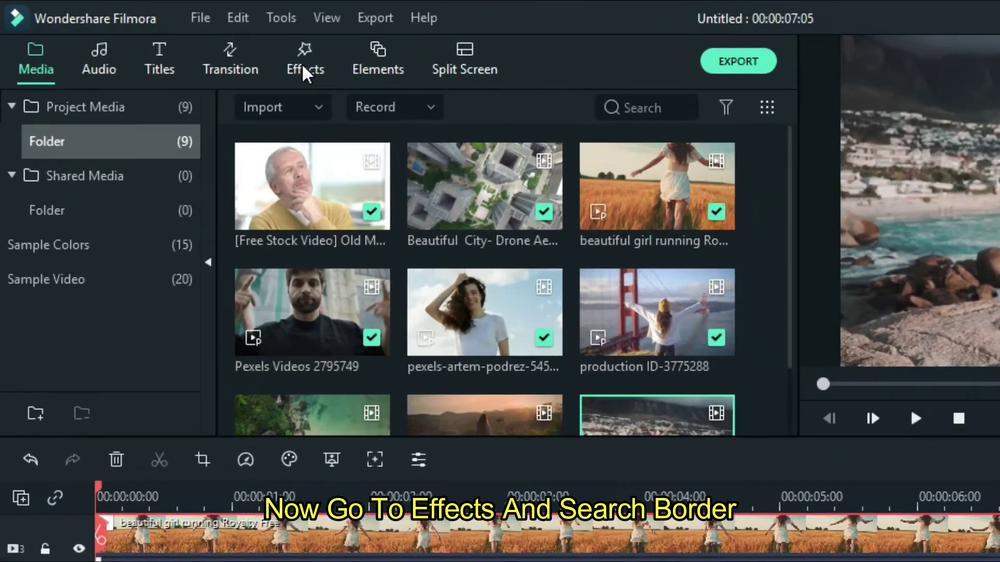
{"action": "left_click", "coordinate": [207, 42]}
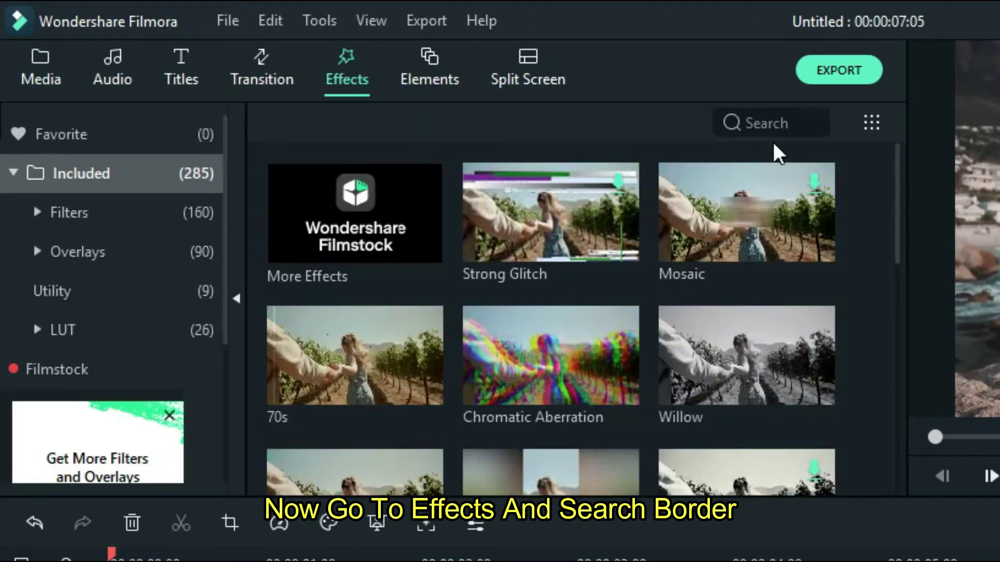
{"action": "left_click", "coordinate": [776, 124]}
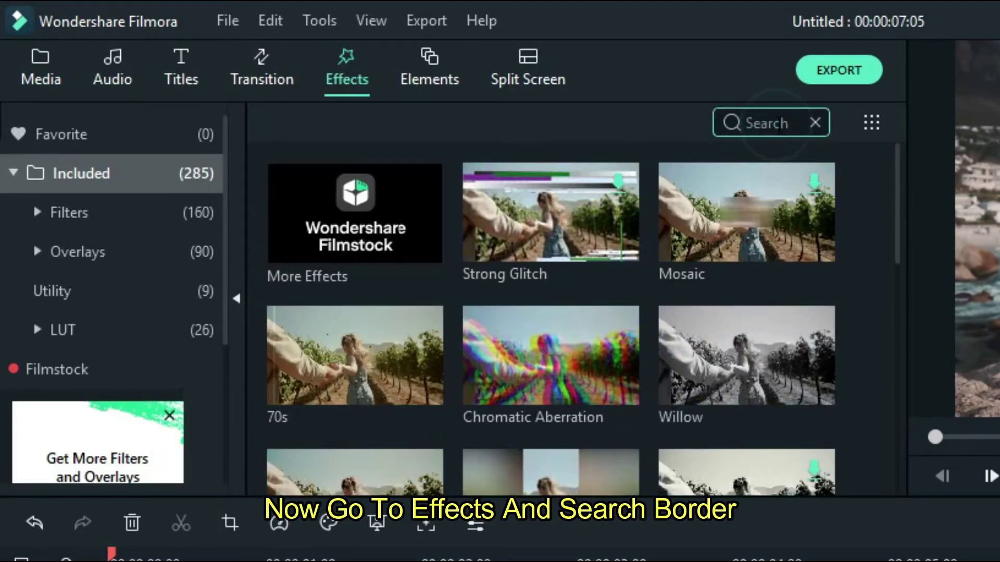
{"action": "type", "text": "border"}
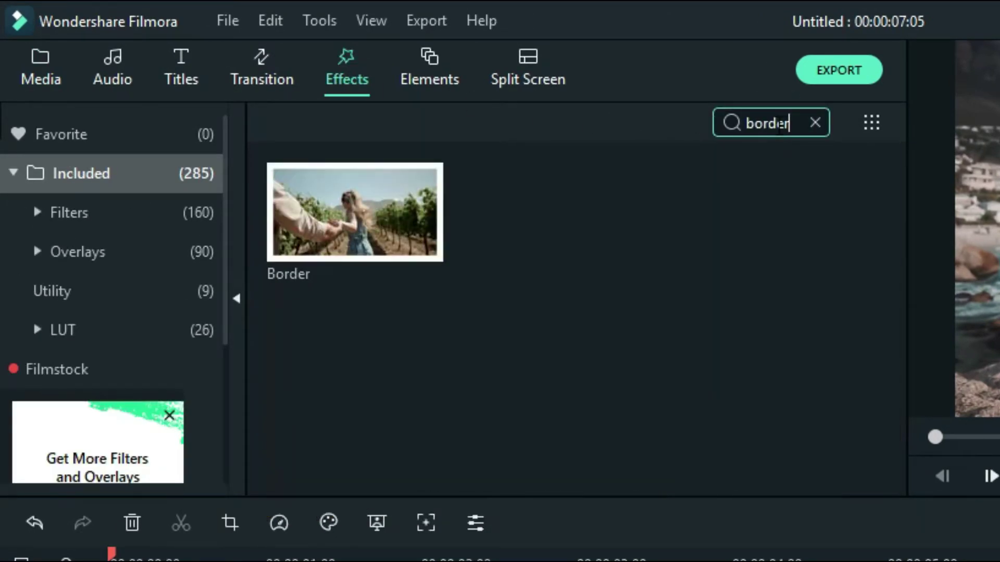
{"action": "mouse_move", "coordinate": [364, 224]}
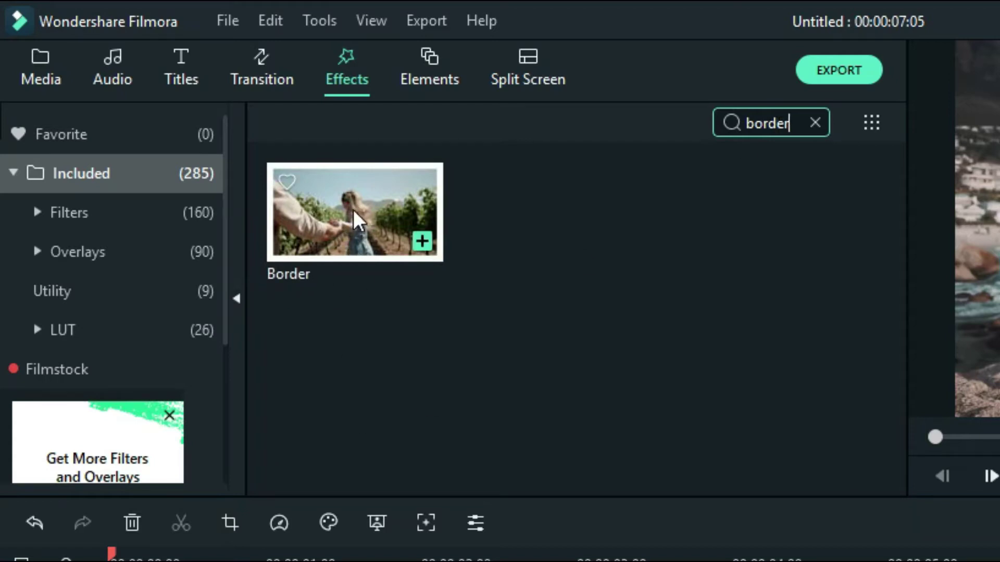
{"action": "left_click_drag", "start_coordinate": [359, 191], "coordinate": [301, 433]}
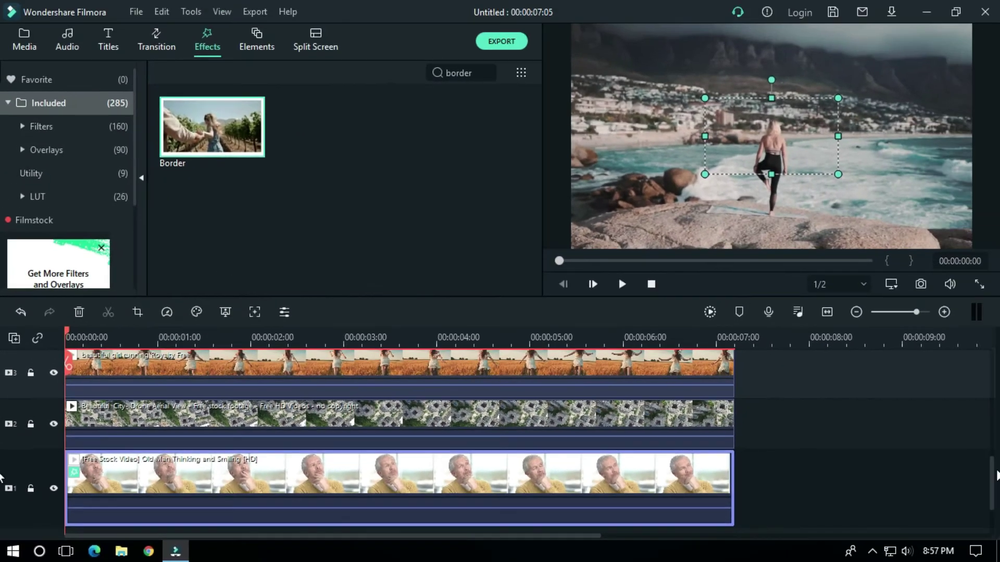
- Copy the old man clip's effects and paste them onto the other eight clips
{"action": "right_click", "coordinate": [426, 474]}
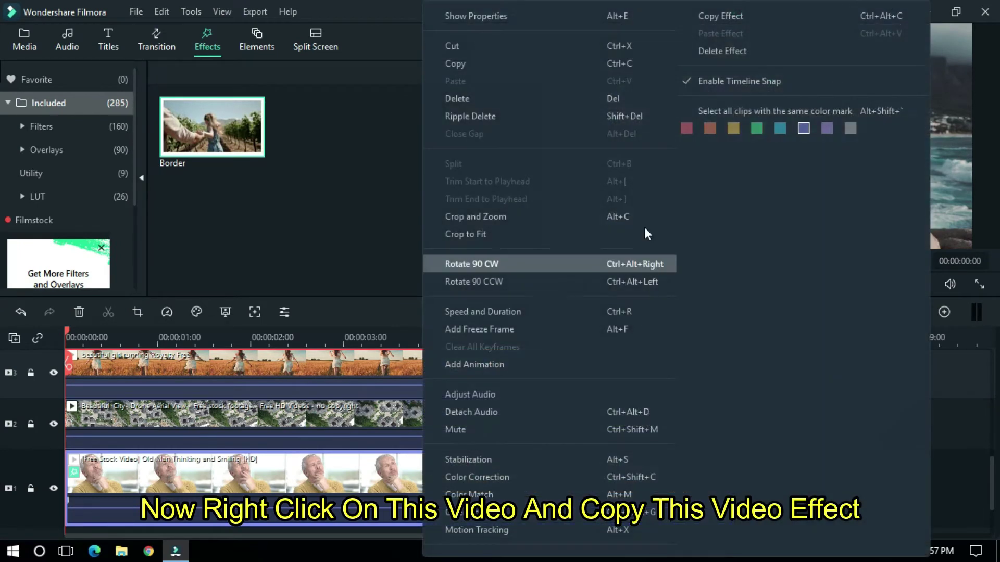
{"action": "left_click", "coordinate": [731, 16]}
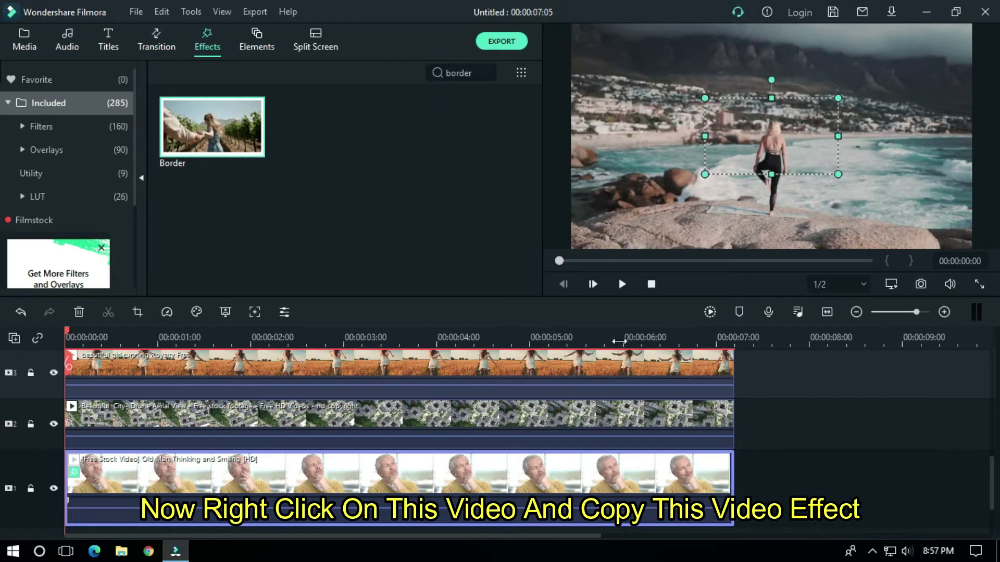
{"action": "left_click_drag", "start_coordinate": [992, 477], "coordinate": [982, 357]}
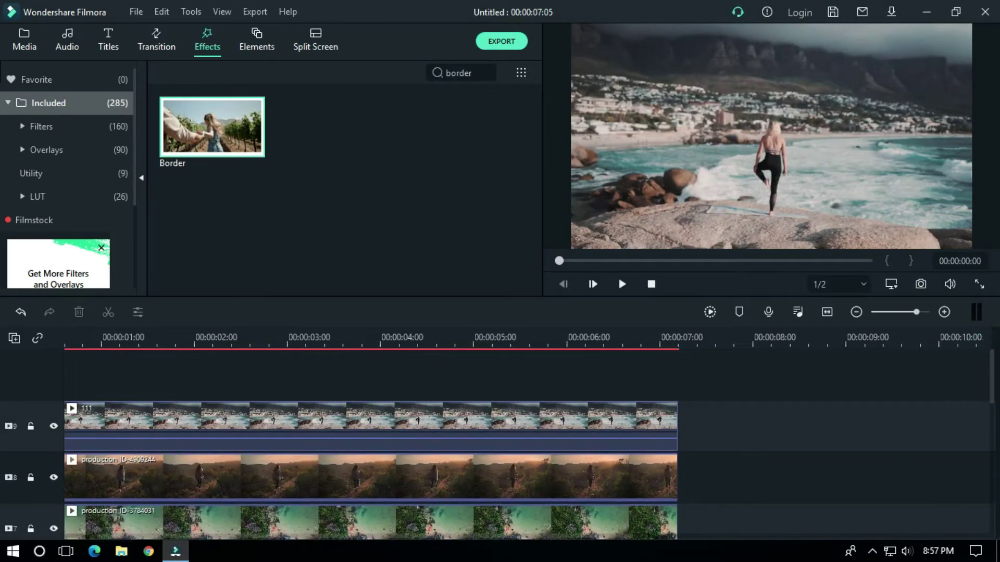
{"action": "left_click_drag", "start_coordinate": [990, 409], "coordinate": [991, 365]}
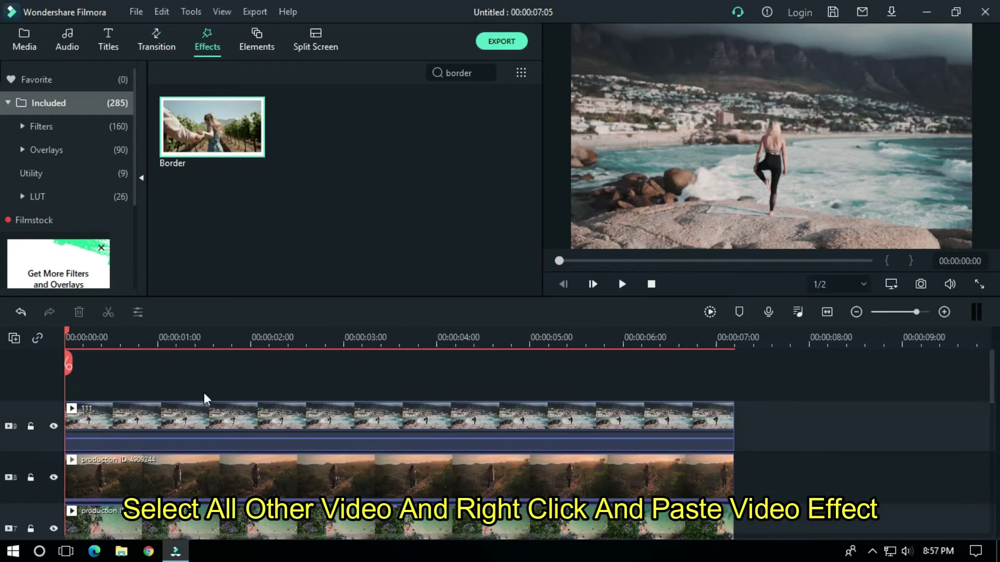
{"action": "left_click_drag", "start_coordinate": [198, 363], "coordinate": [748, 539]}
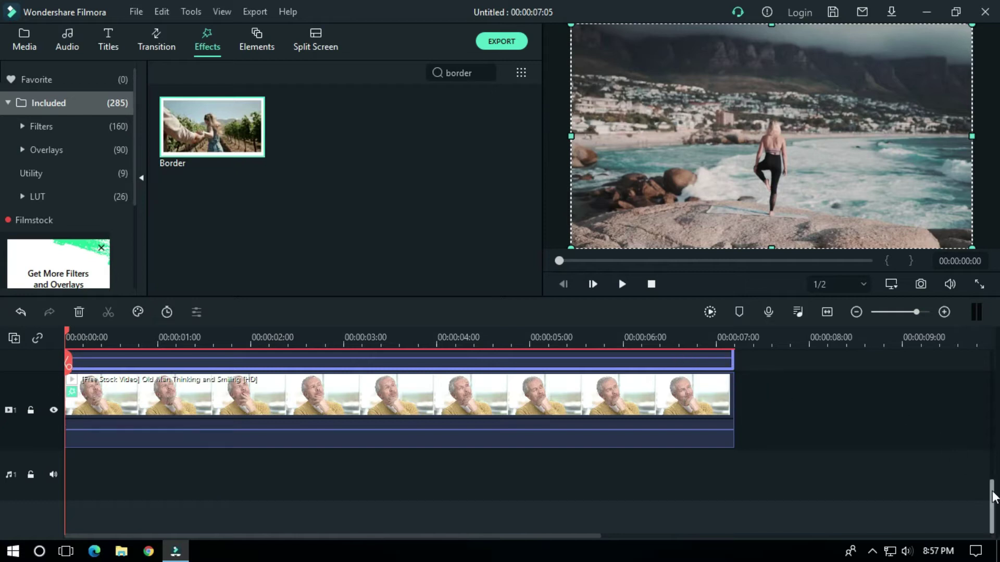
{"action": "left_click_drag", "start_coordinate": [994, 497], "coordinate": [927, 459]}
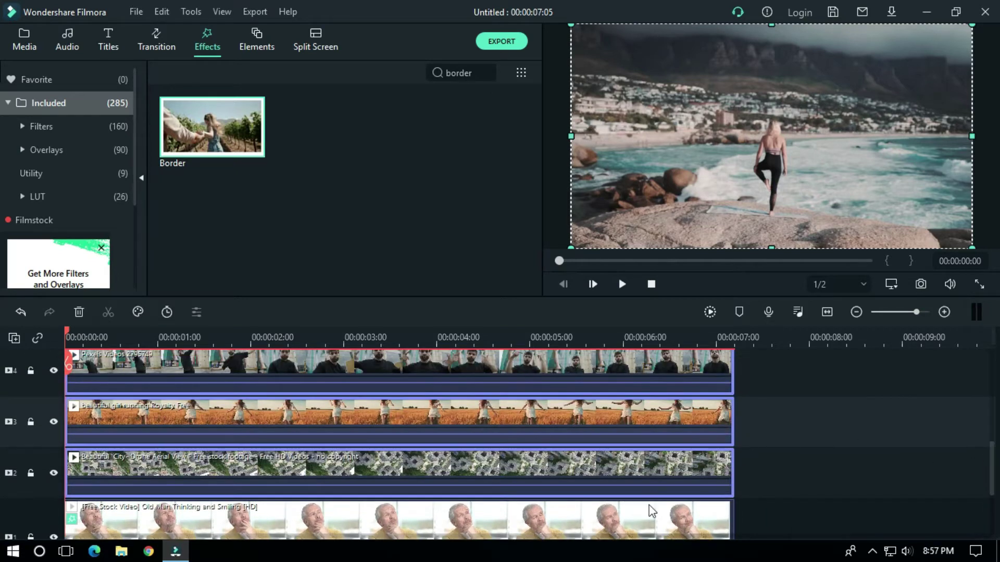
{"action": "right_click", "coordinate": [589, 467]}
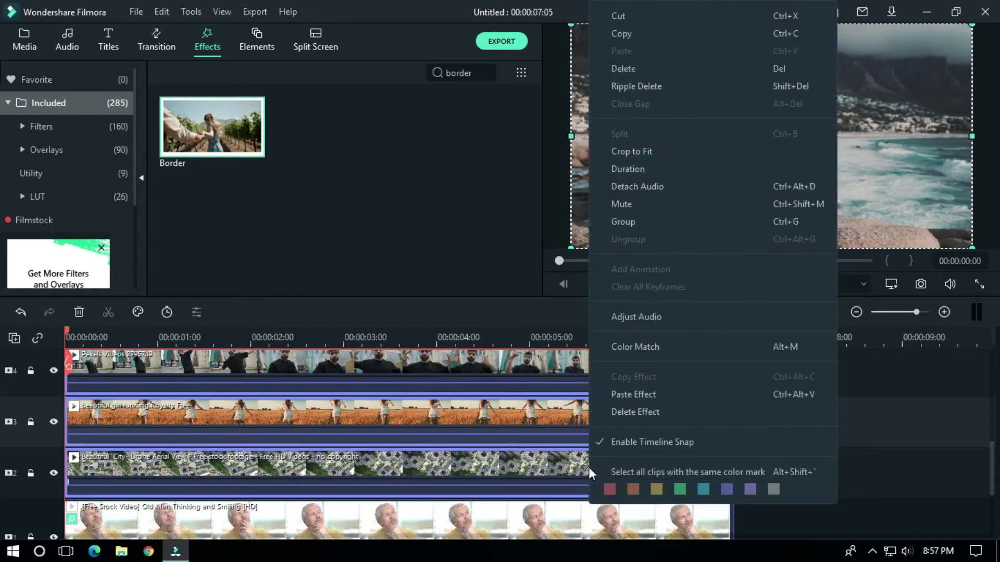
{"action": "left_click", "coordinate": [630, 394]}
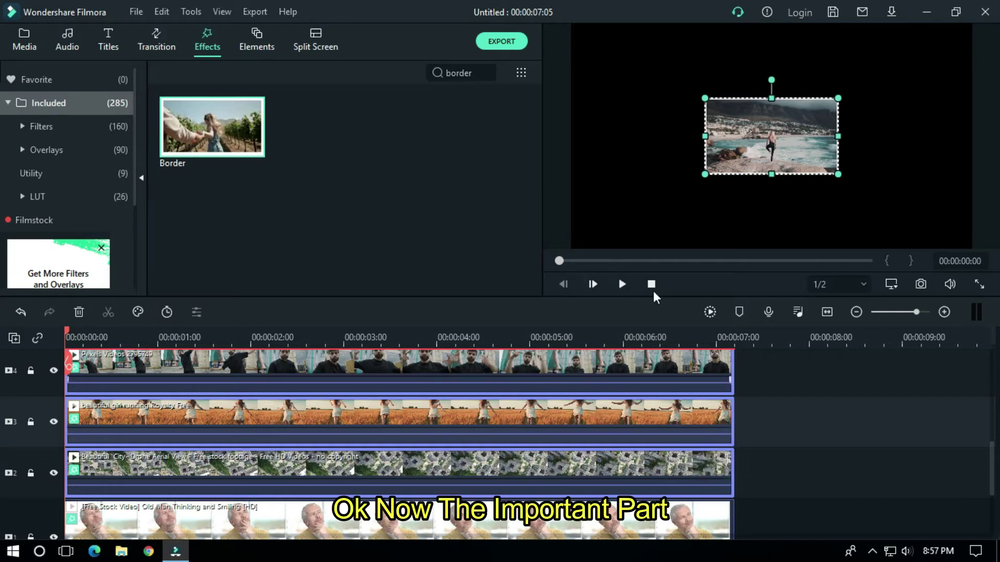
- Move the beach, hiker, aerial coast and Golden Gate clips to the top-left, bottom-left, bottom-right and top-right corners
{"action": "left_click", "coordinate": [745, 129]}
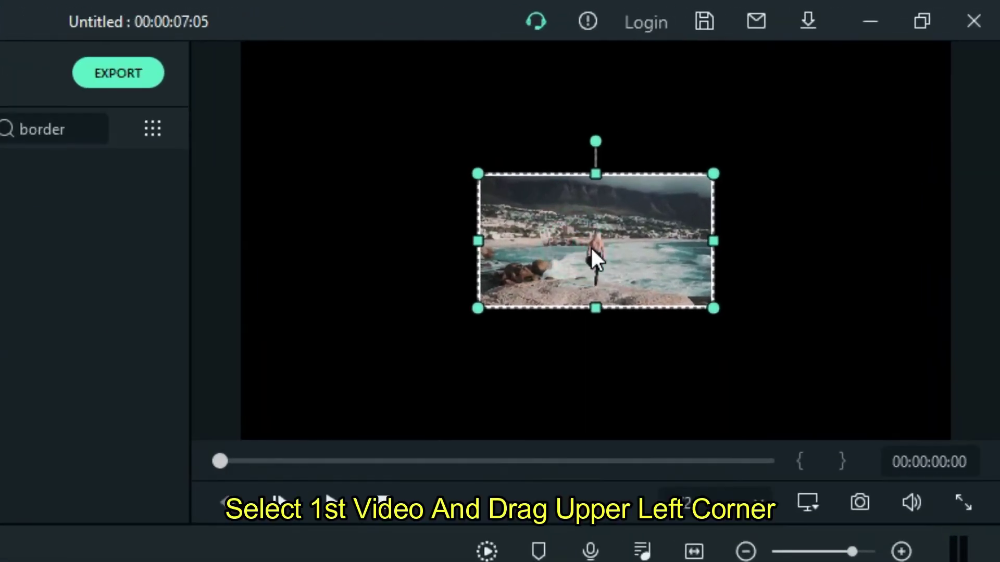
{"action": "left_click", "coordinate": [592, 248]}
{"action": "left_click_drag", "start_coordinate": [558, 232], "coordinate": [357, 125]}
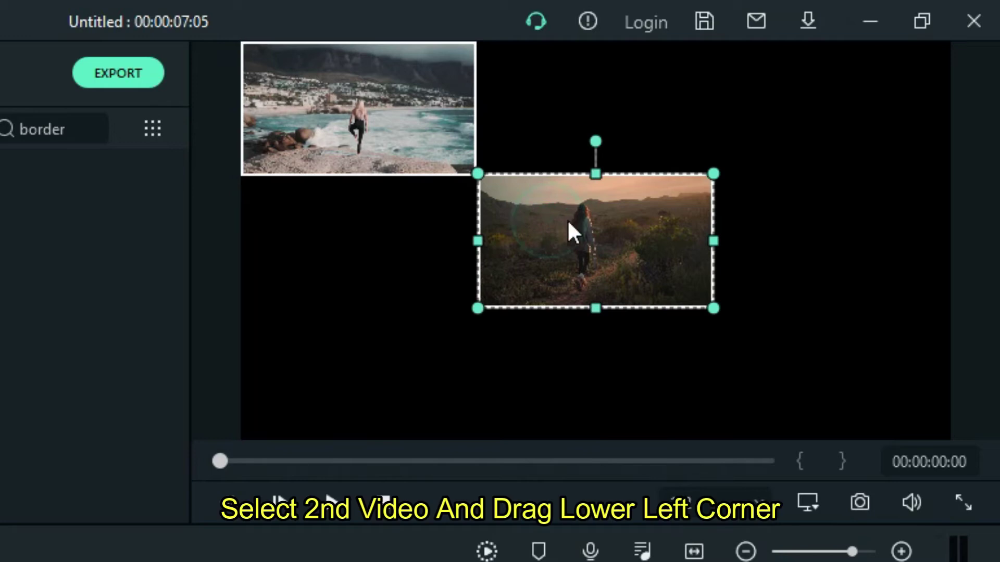
{"action": "left_click_drag", "start_coordinate": [572, 221], "coordinate": [336, 343]}
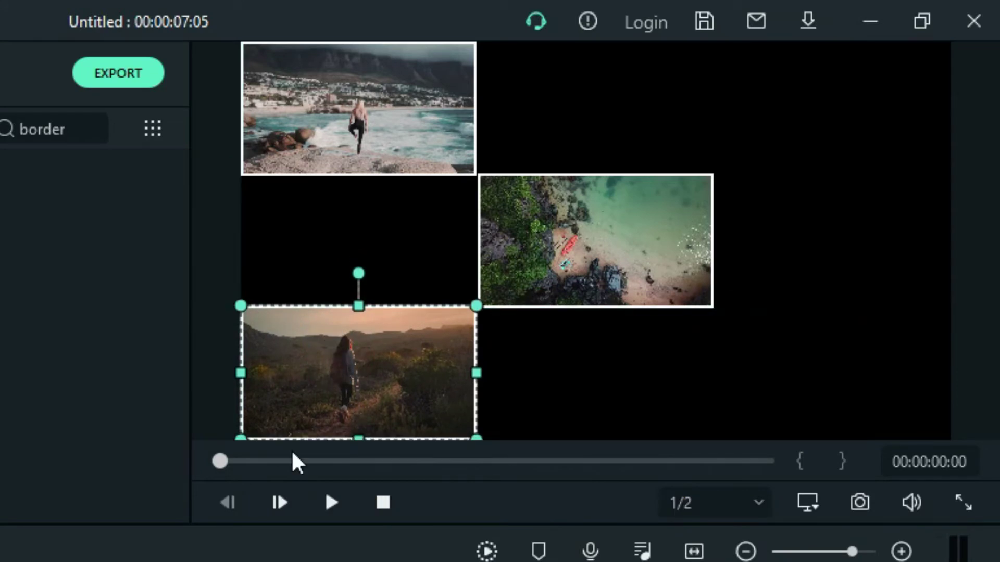
{"action": "left_click_drag", "start_coordinate": [563, 247], "coordinate": [789, 340]}
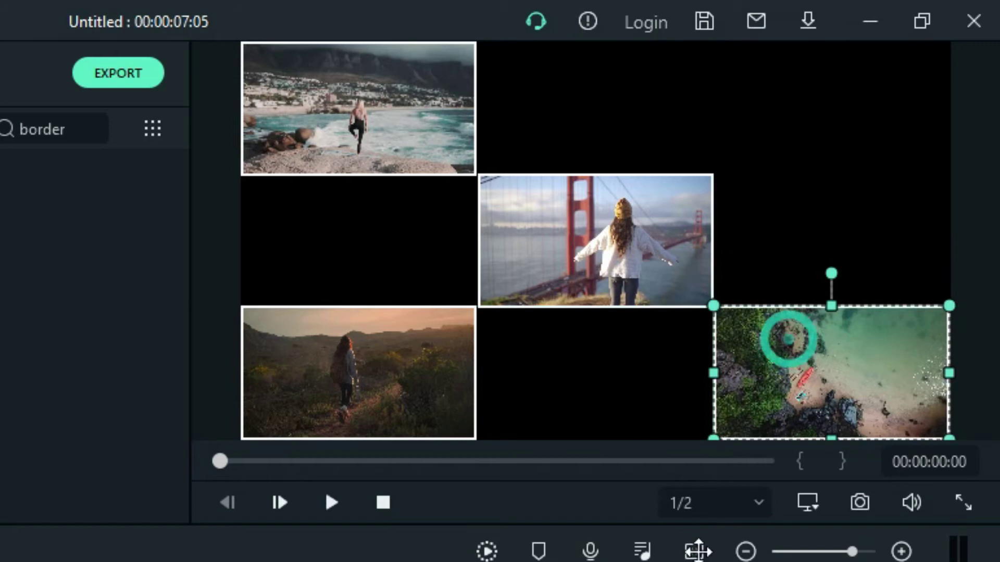
{"action": "left_click", "coordinate": [654, 272]}
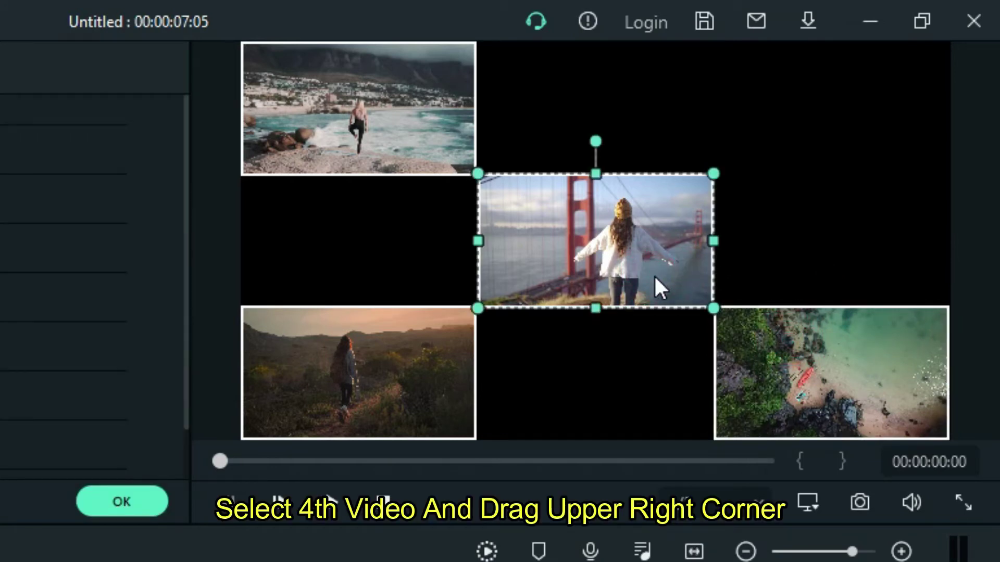
{"action": "left_click_drag", "start_coordinate": [638, 274], "coordinate": [868, 143]}
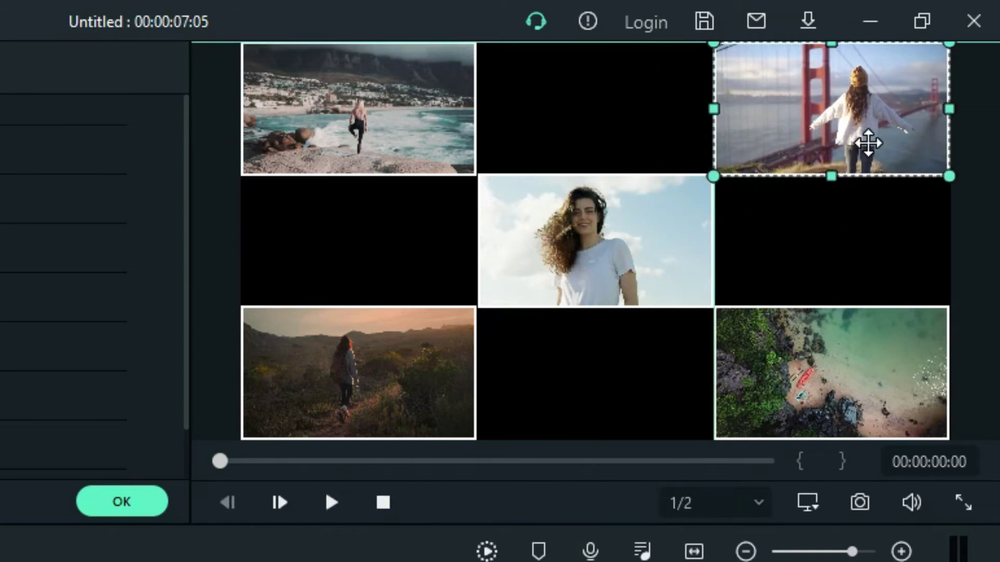
- Place the smiling woman clip middle-left and the wall-mural clip middle-right
{"action": "left_click", "coordinate": [582, 263]}
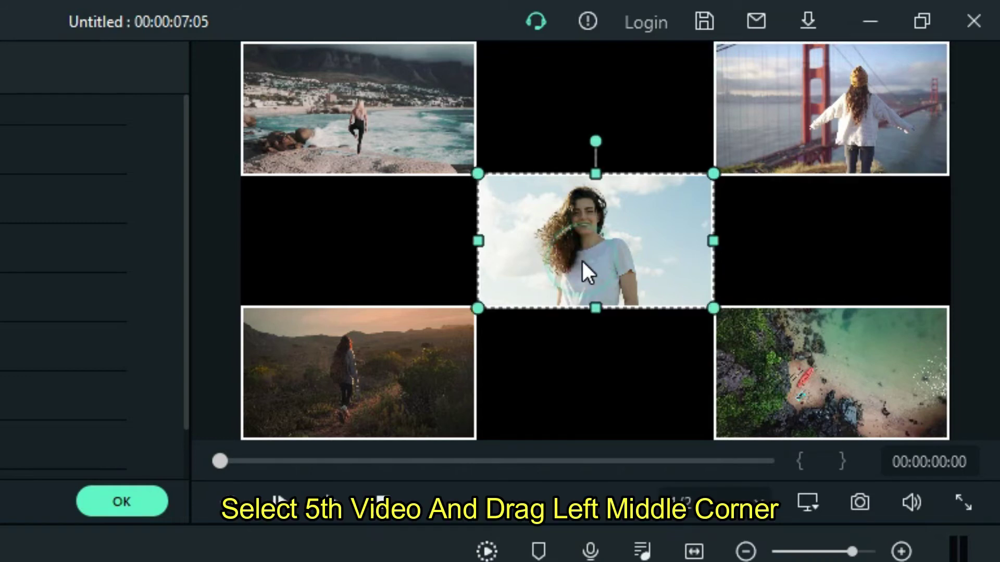
{"action": "left_click_drag", "start_coordinate": [597, 270], "coordinate": [354, 258]}
{"action": "key", "text": "Up"}
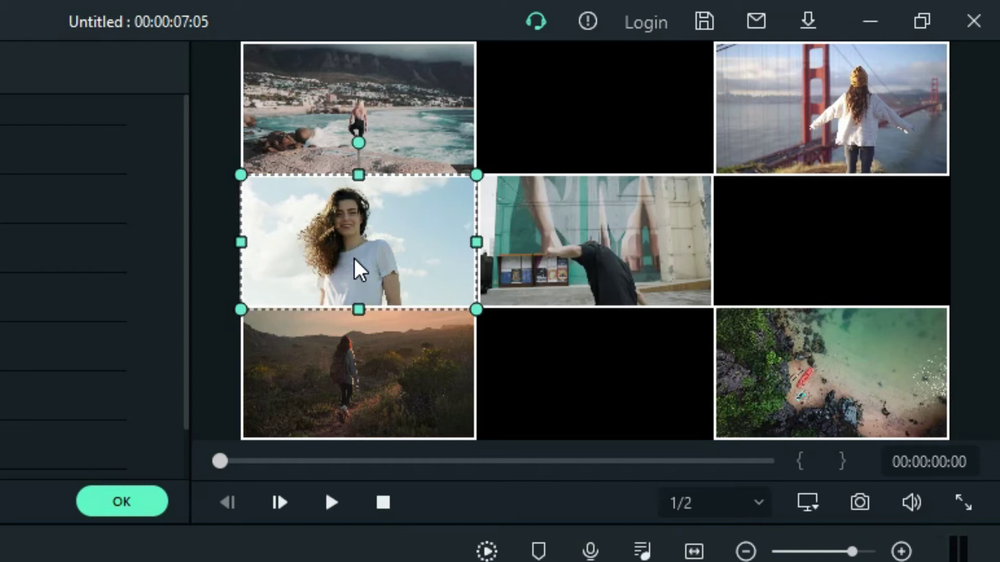
{"action": "left_click", "coordinate": [516, 229]}
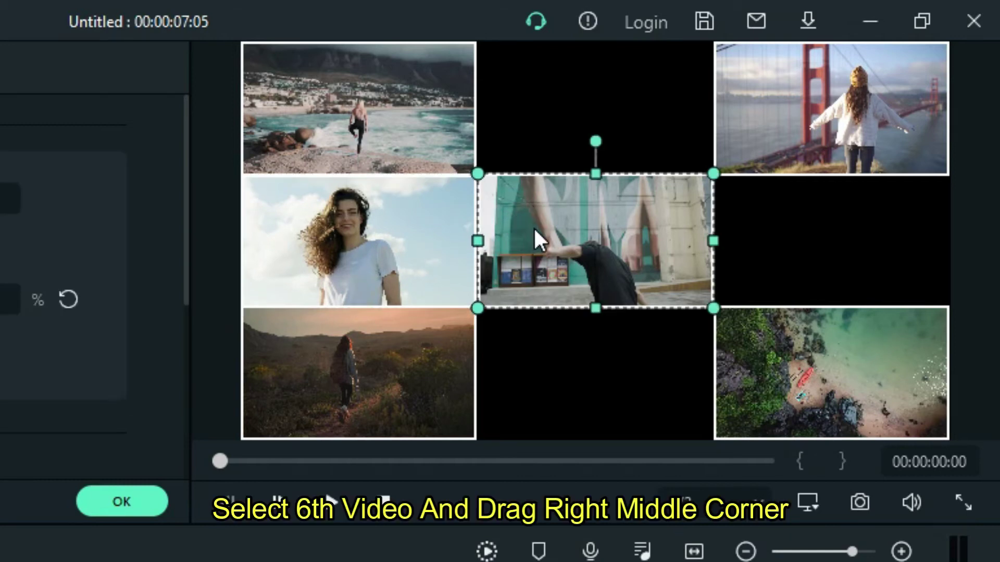
{"action": "left_click_drag", "start_coordinate": [535, 230], "coordinate": [765, 217]}
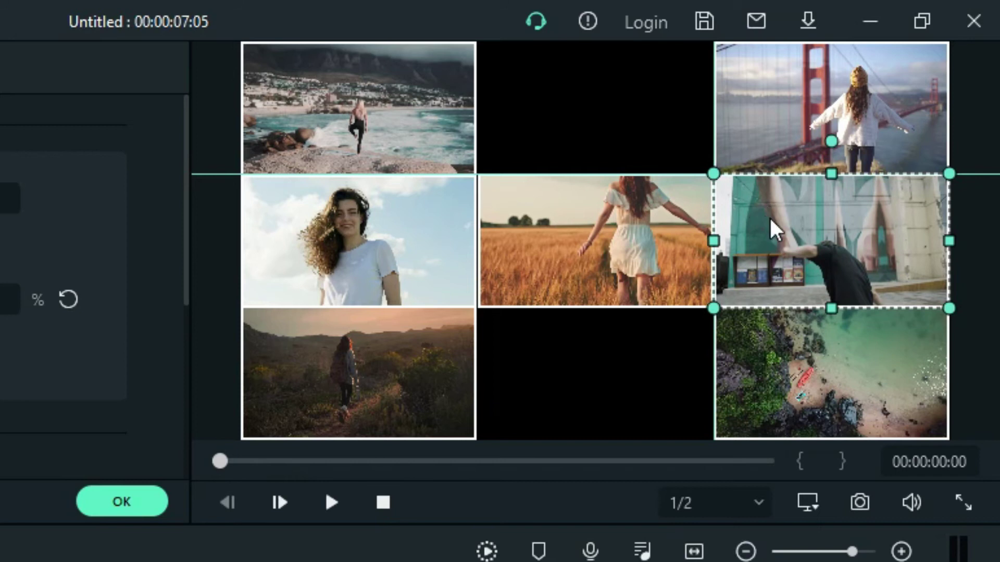
- Place the wheat-field clip bottom-middle and the aerial city clip top-middle, then check alignment
{"action": "left_click", "coordinate": [609, 262]}
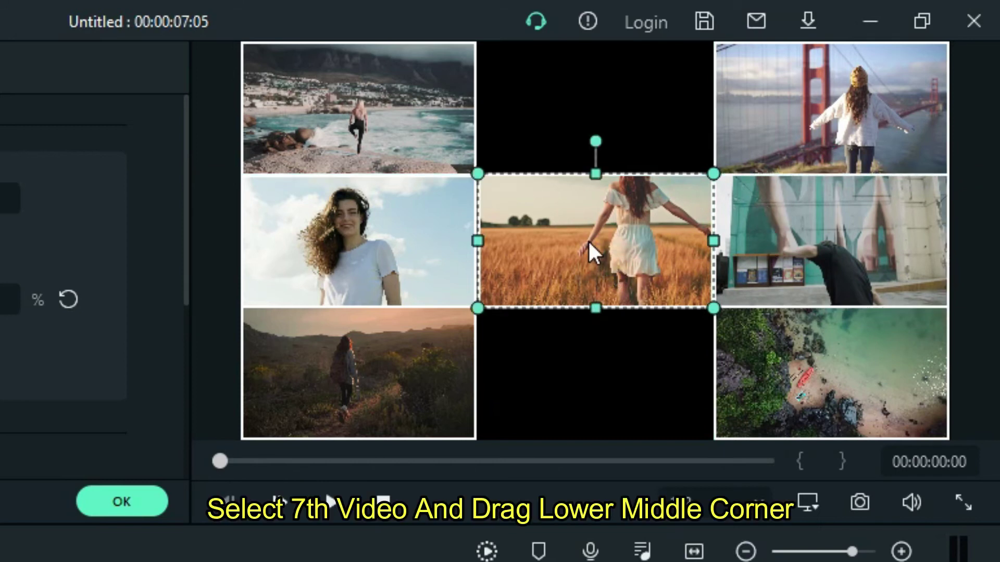
{"action": "left_click_drag", "start_coordinate": [590, 242], "coordinate": [591, 364]}
{"action": "left_click", "coordinate": [598, 221]}
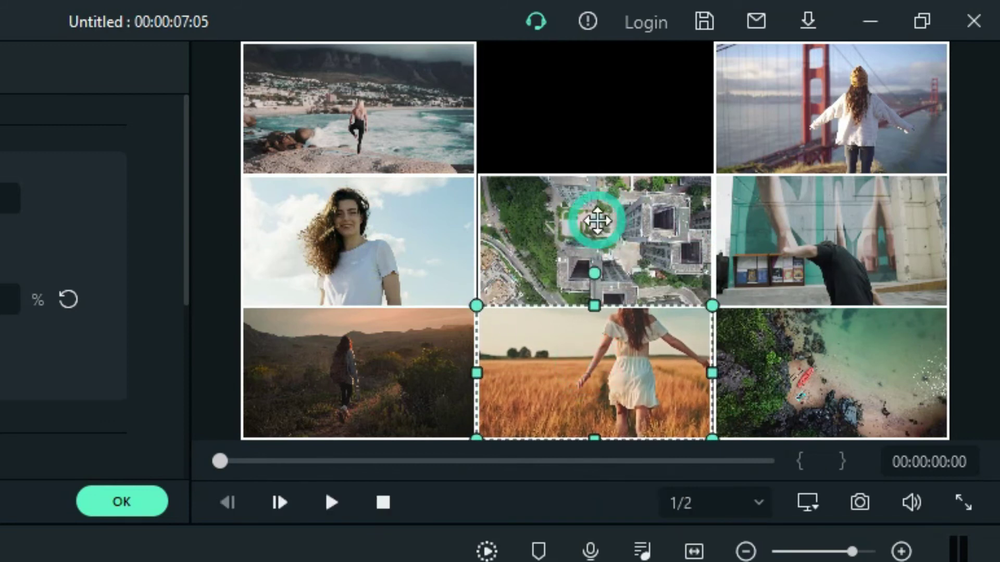
{"action": "left_click_drag", "start_coordinate": [598, 189], "coordinate": [593, 86]}
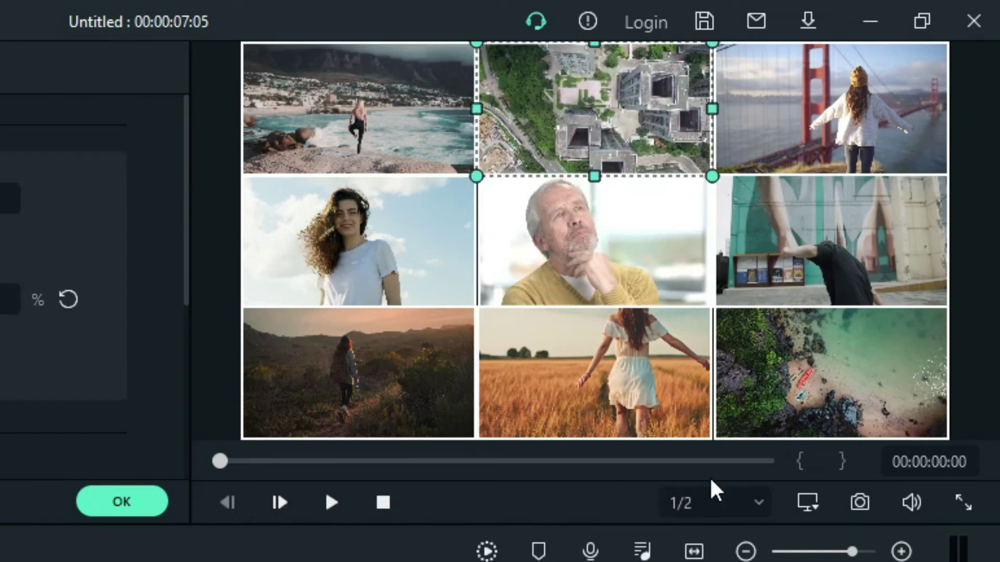
{"action": "left_click", "coordinate": [440, 120]}
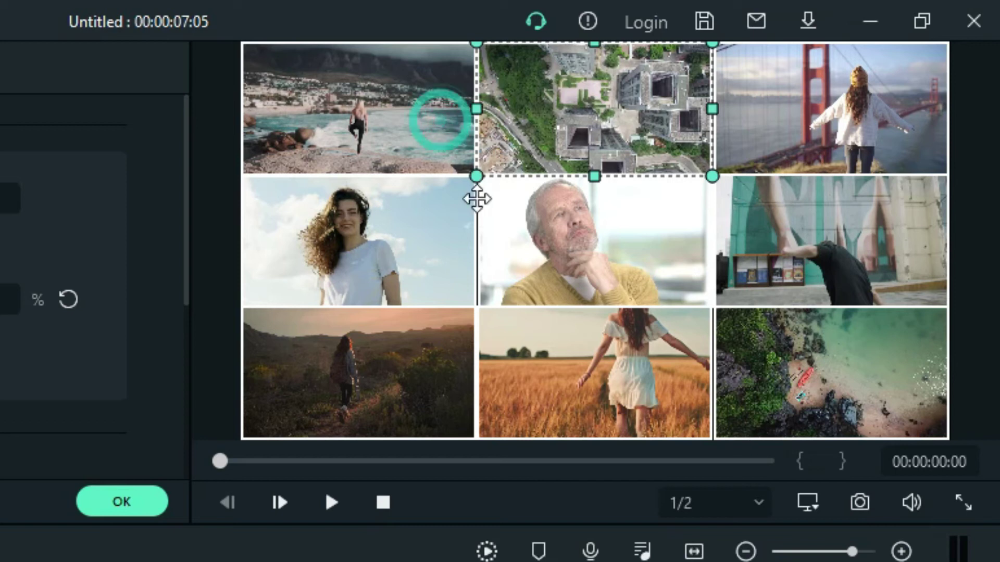
{"action": "left_click", "coordinate": [391, 253]}
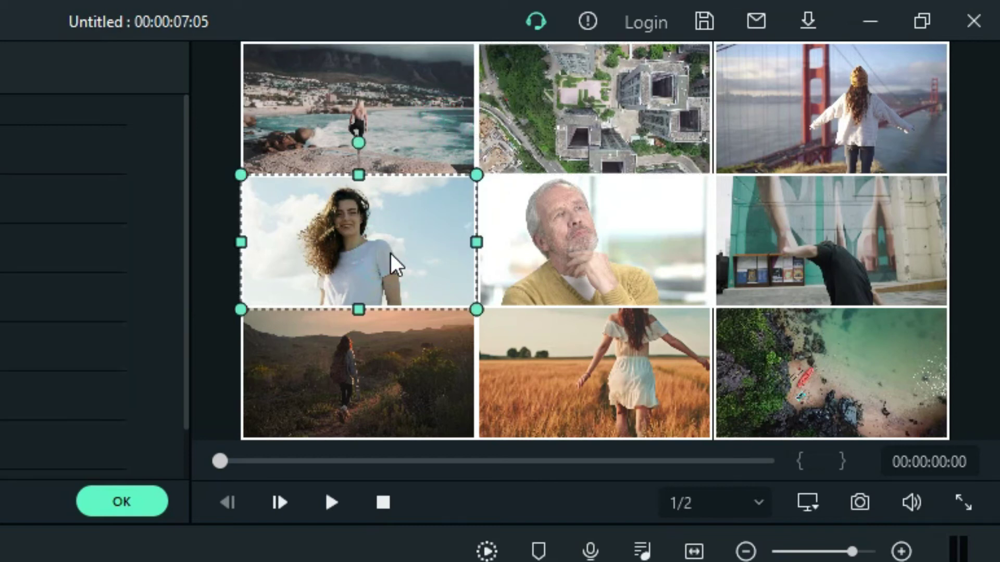
{"action": "left_click", "coordinate": [531, 268]}
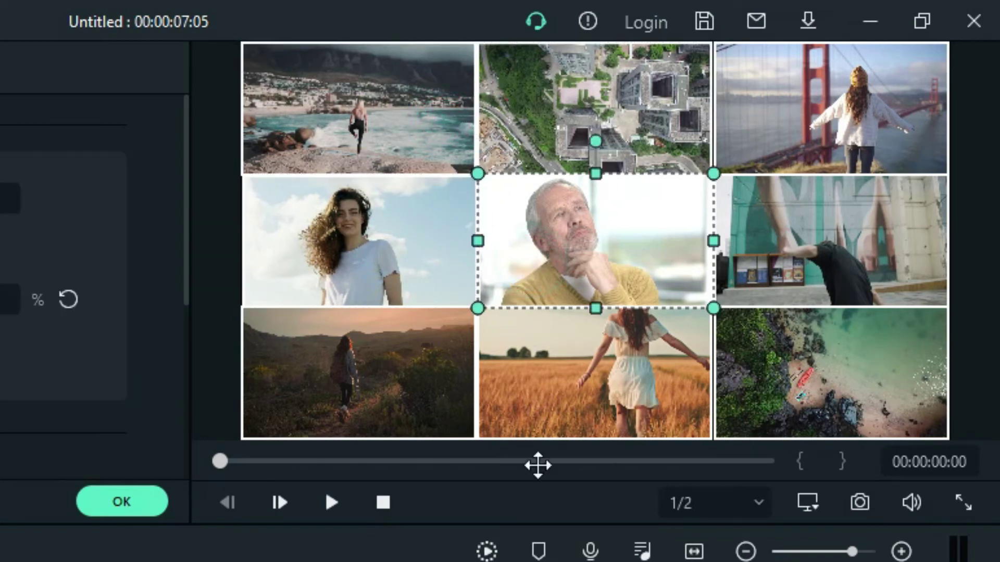
- Check the clips' position values, then render the timeline and play the 3×3 video wall
{"action": "left_click", "coordinate": [773, 390]}
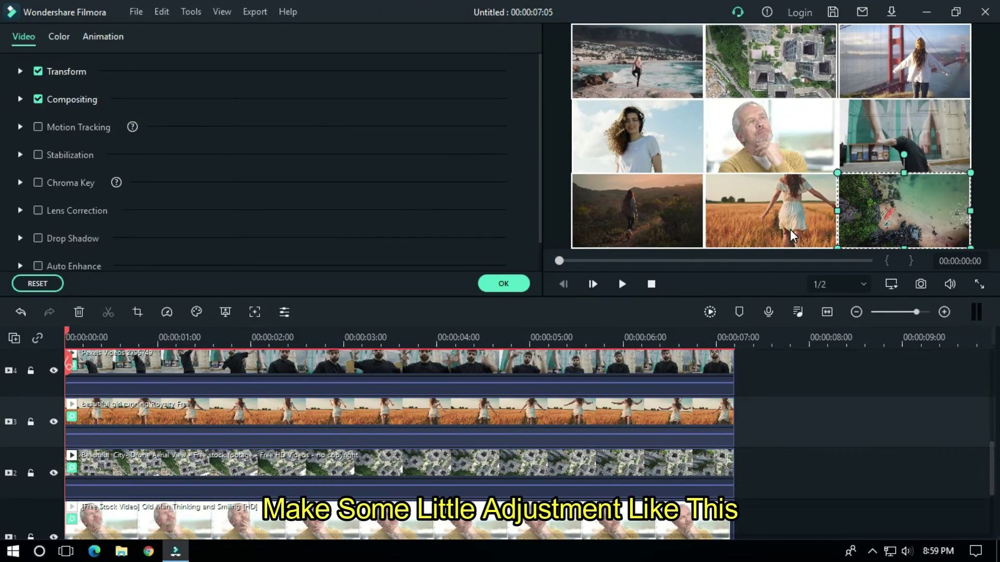
{"action": "left_click", "coordinate": [426, 392]}
{"action": "left_click", "coordinate": [719, 151]}
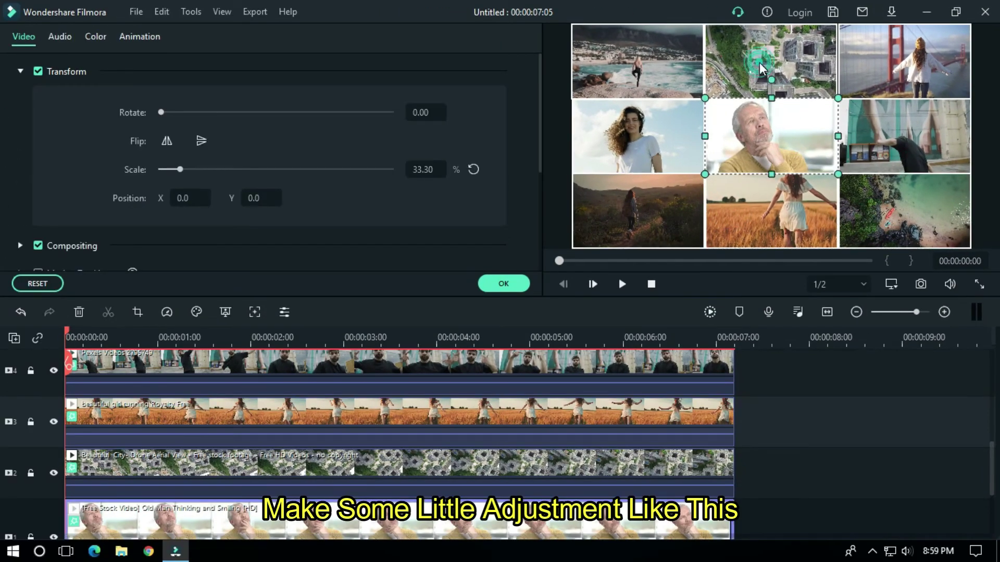
{"action": "left_click", "coordinate": [689, 85]}
{"action": "left_click", "coordinate": [753, 62]}
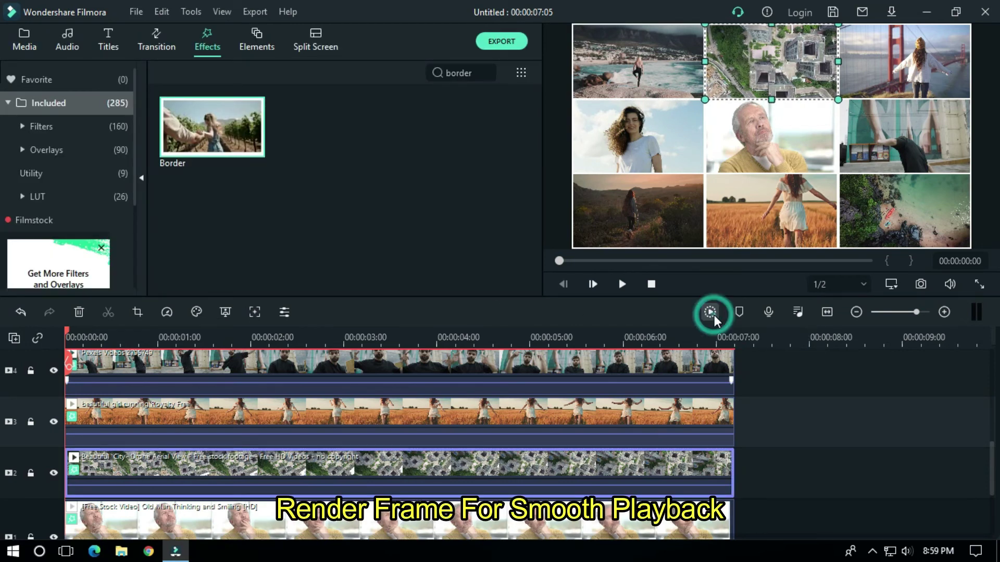
{"action": "left_click", "coordinate": [710, 312]}
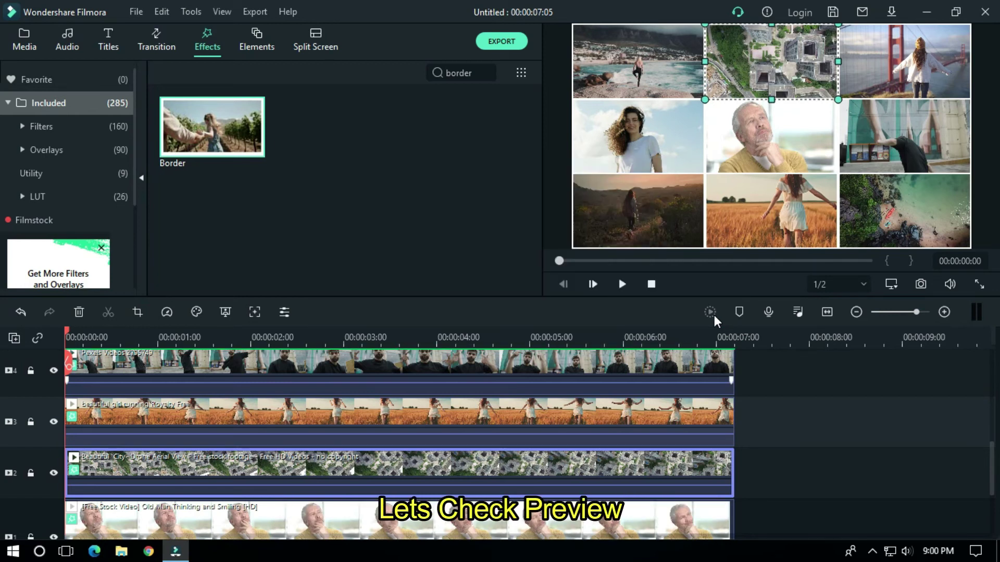
{"action": "left_click", "coordinate": [622, 285]}
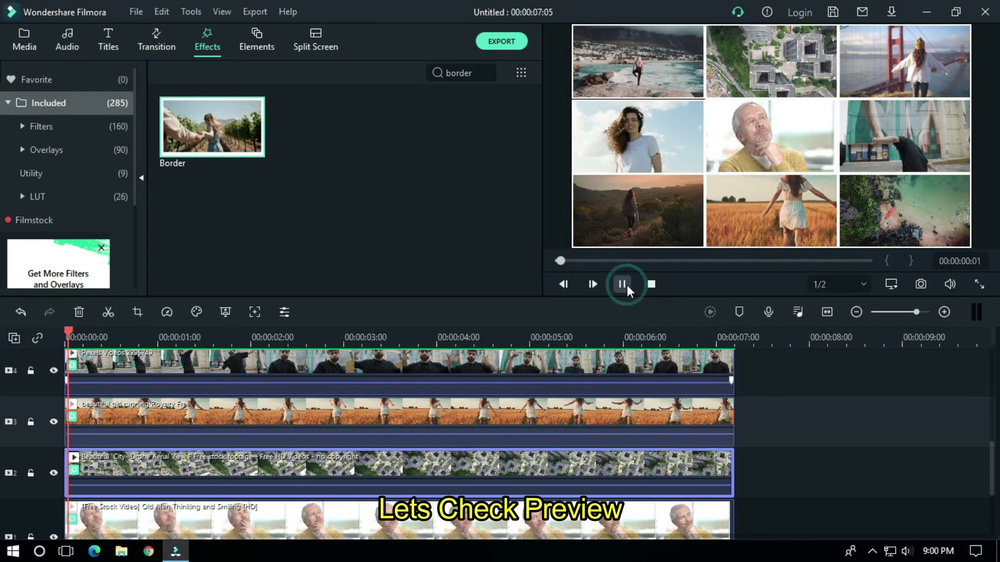